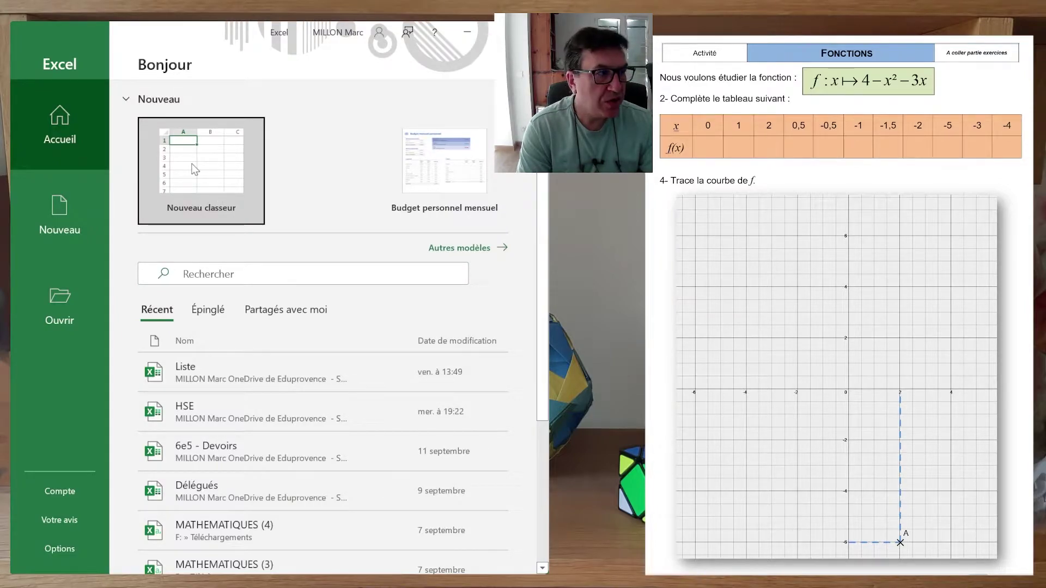
Create a new blank workbook
left_click(194, 169)
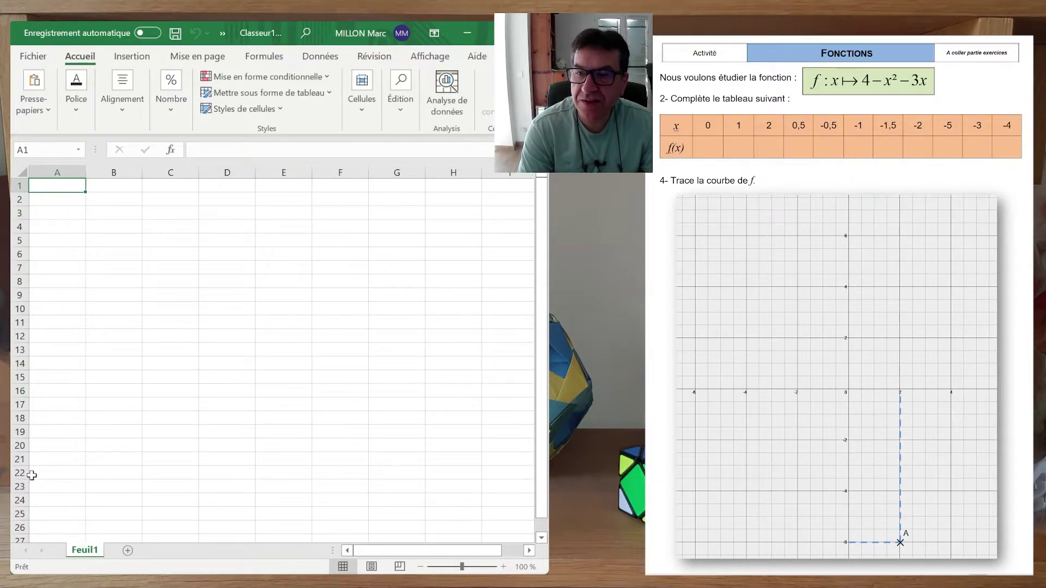
left_click(228, 239)
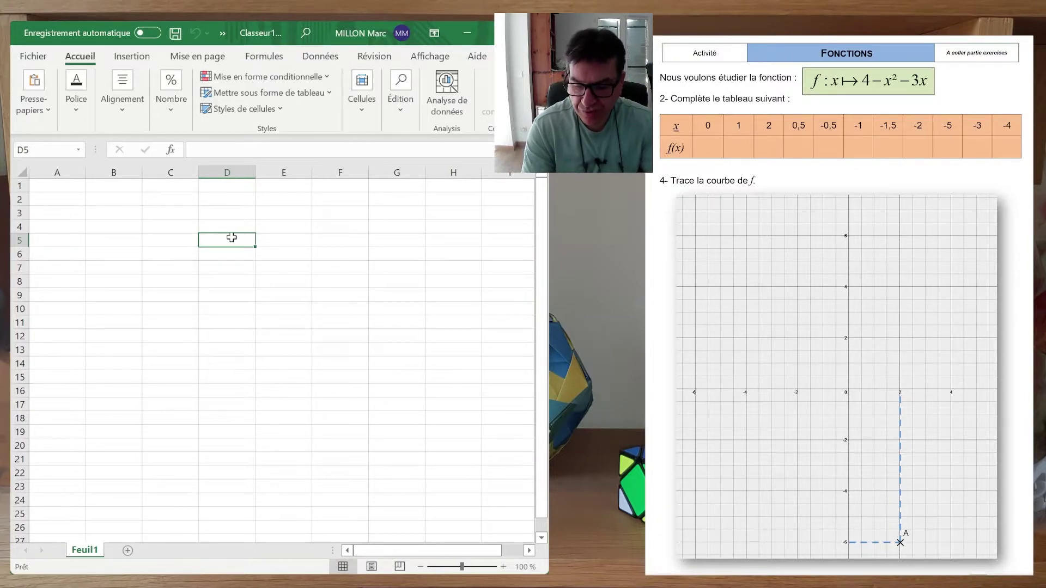
type("qldkh<bsdlk")
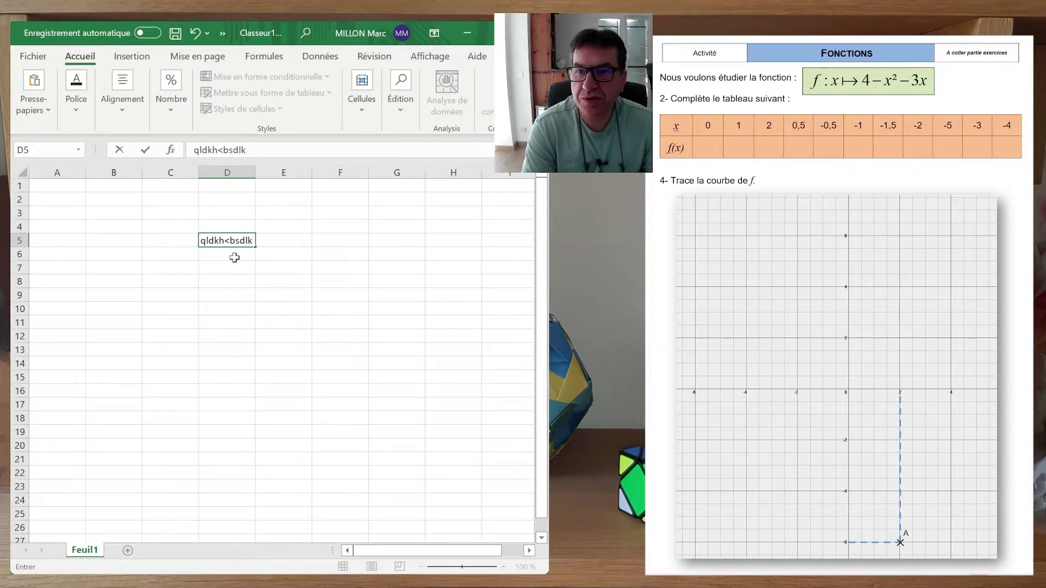
key("Escape")
left_click(253, 322)
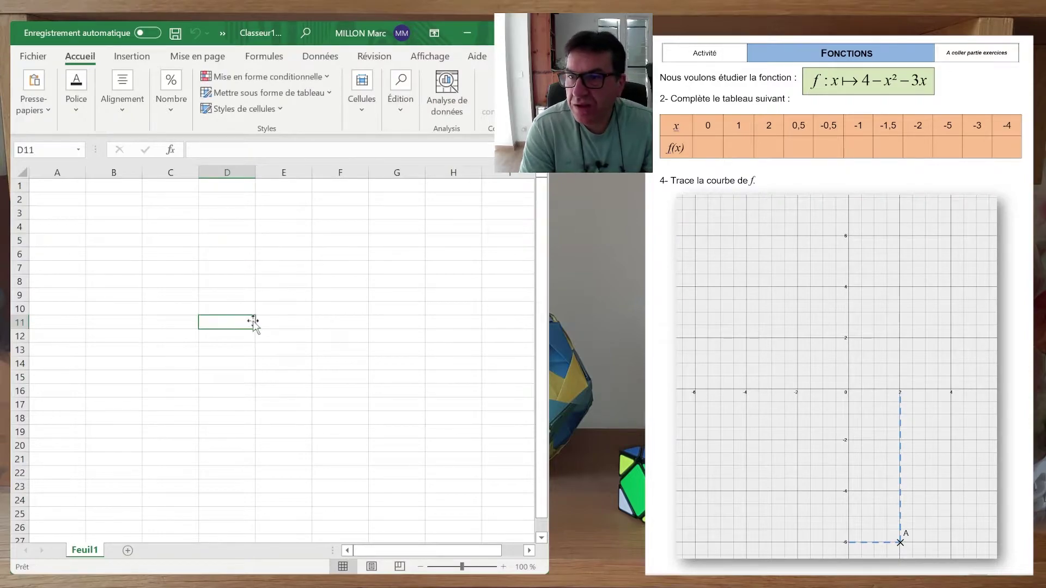
left_click(707, 147)
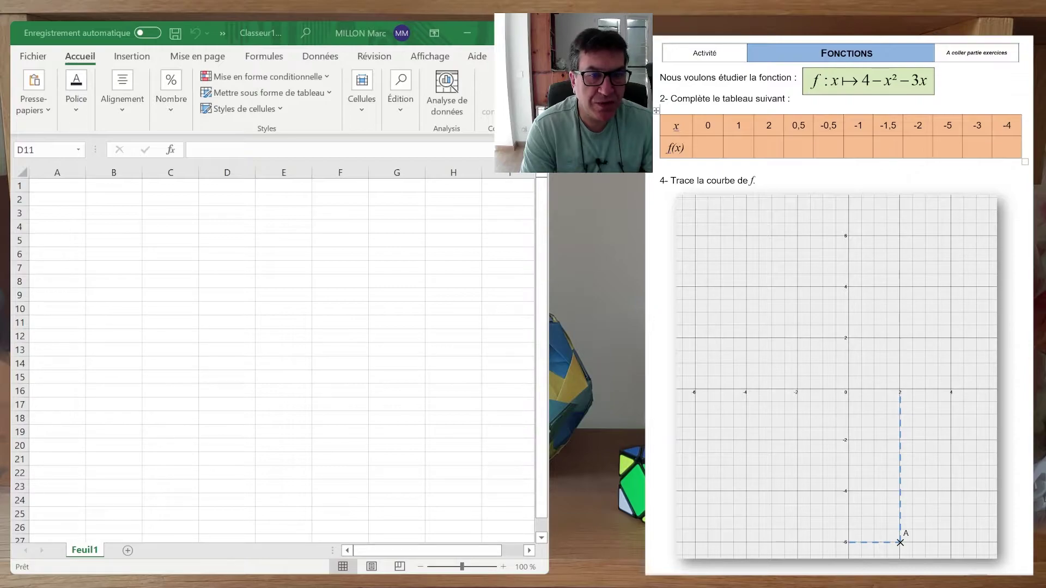
Enter the first three x values -5, -4,5 and -4 in cells A1, B1 and C1
left_click(49, 185)
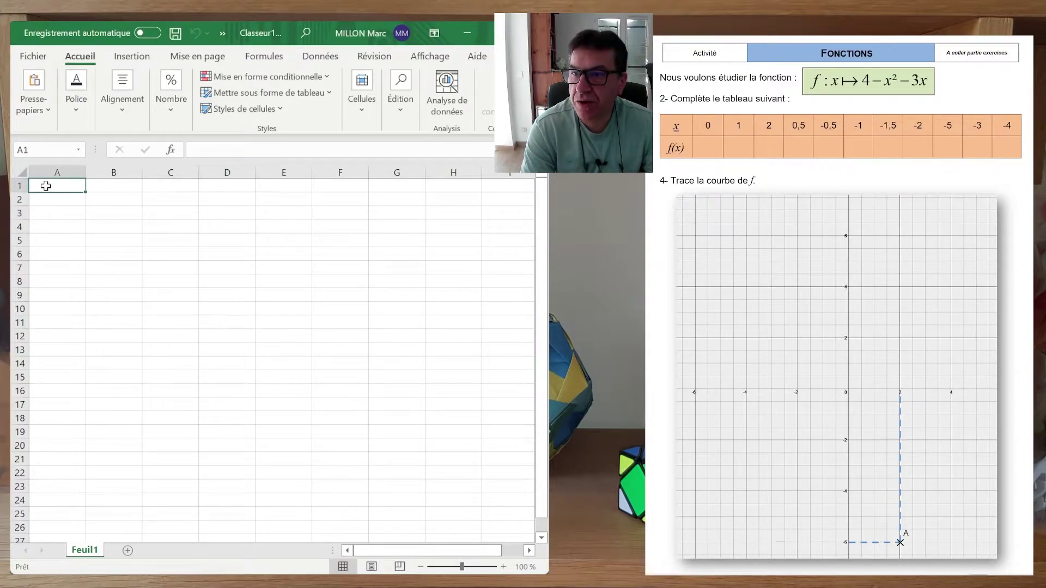
type("-5")
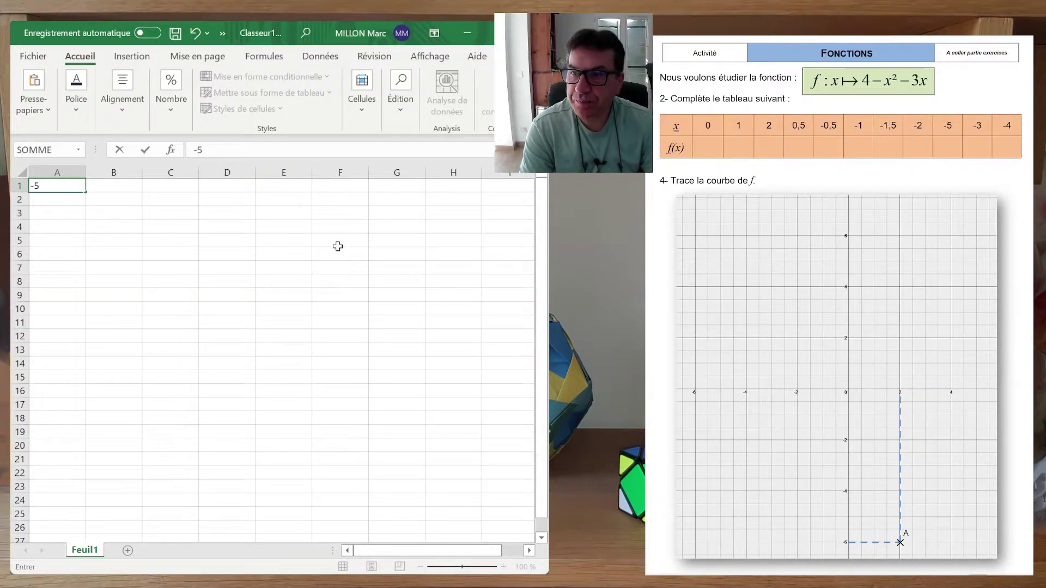
left_click(103, 267)
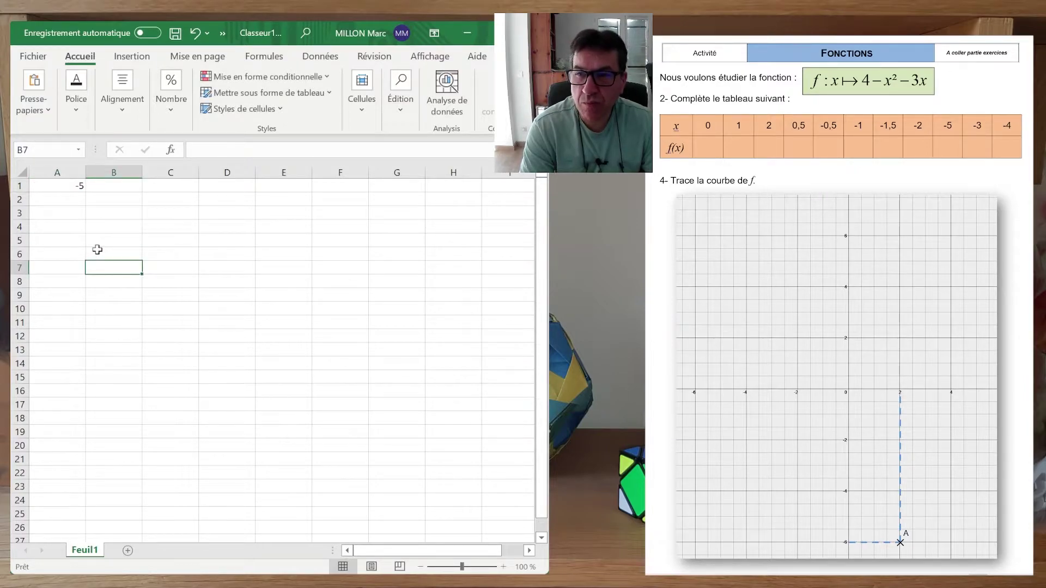
left_click(109, 189)
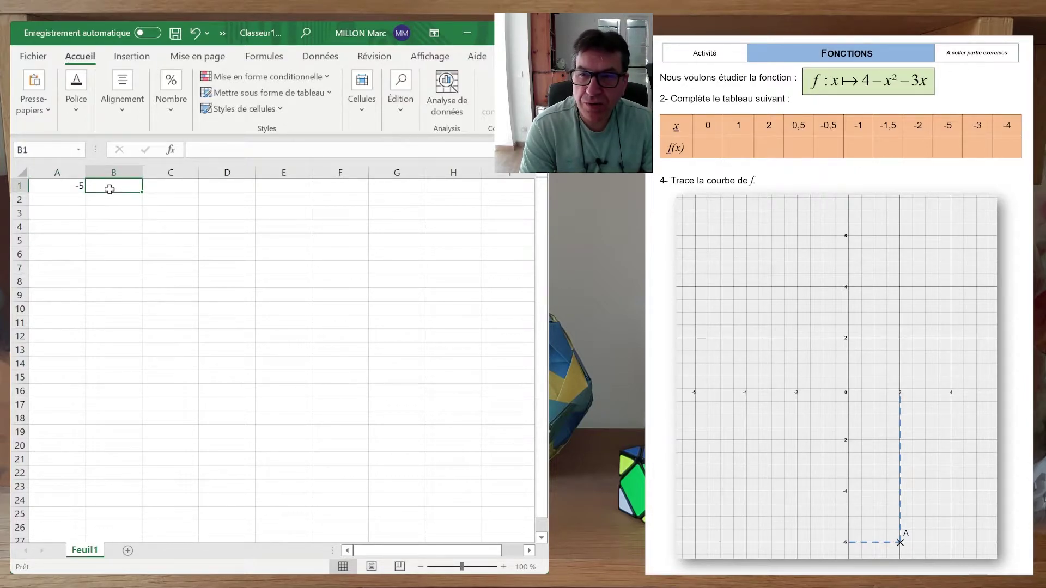
type("-4,5")
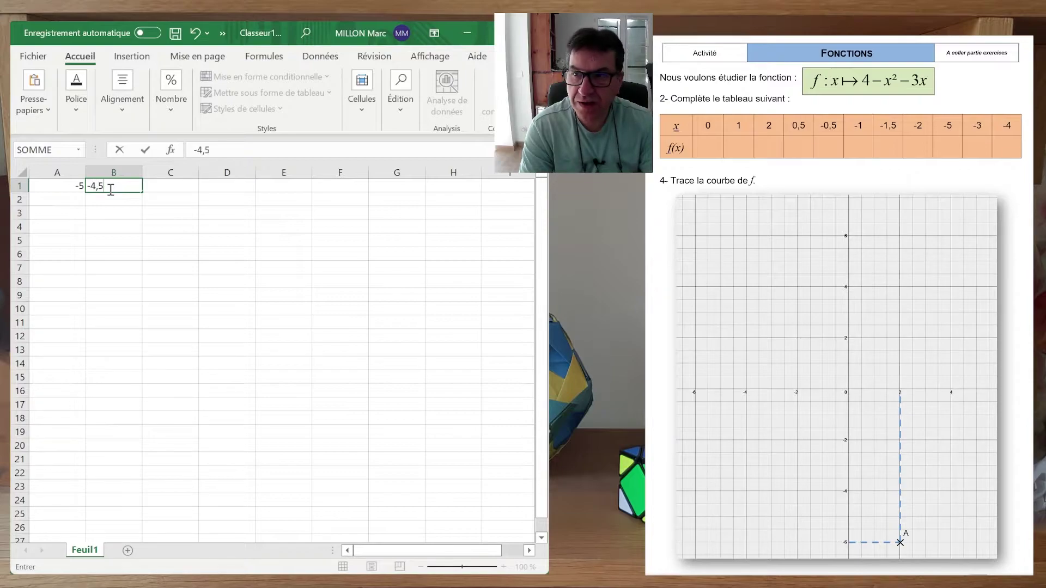
key("Tab")
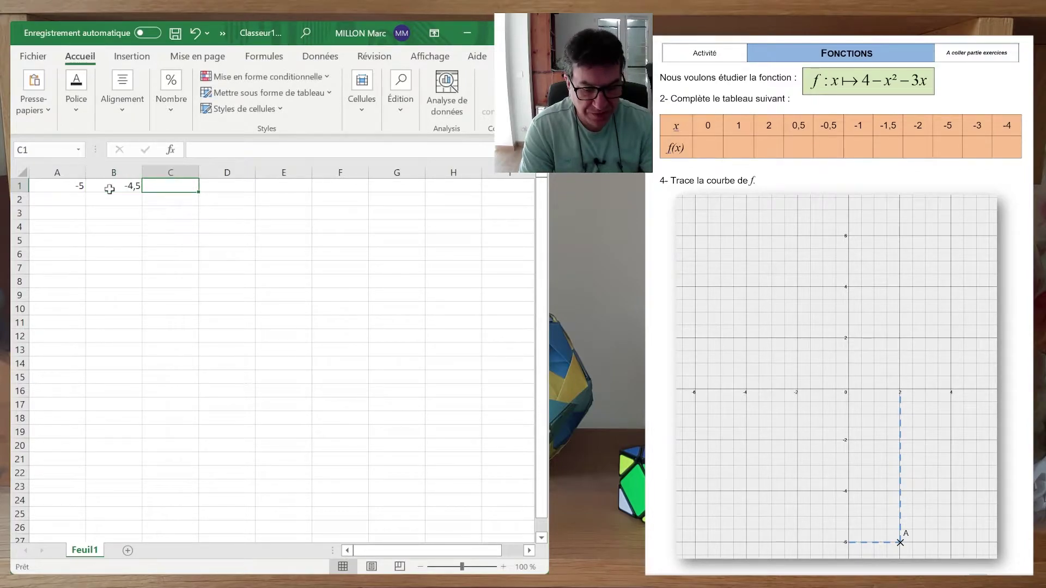
type("-4")
left_click(226, 240)
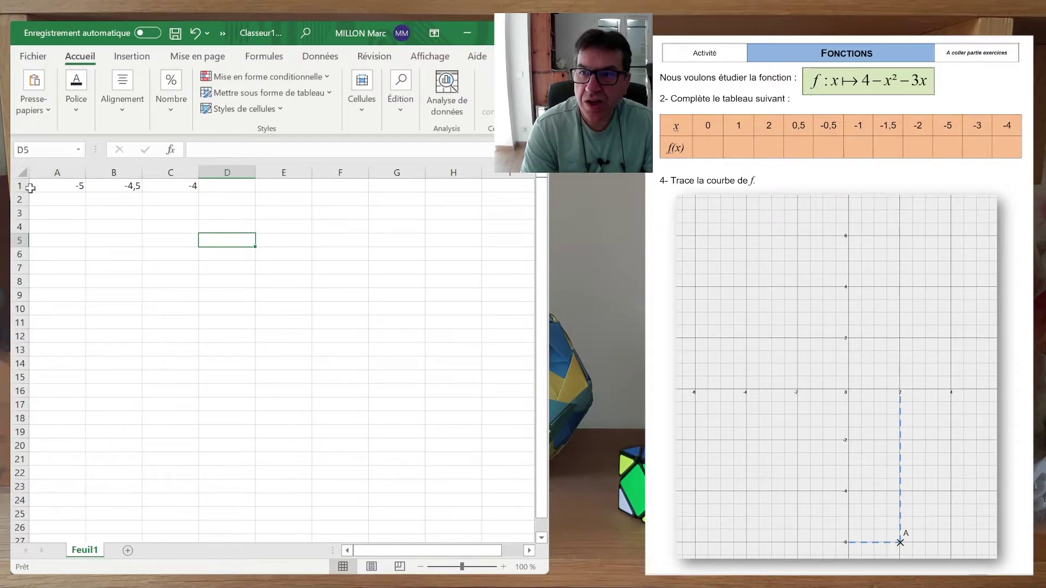
Narrow all columns of the sheet equally so that columns A to U fit in view, and centre the cell contents
left_click(25, 172)
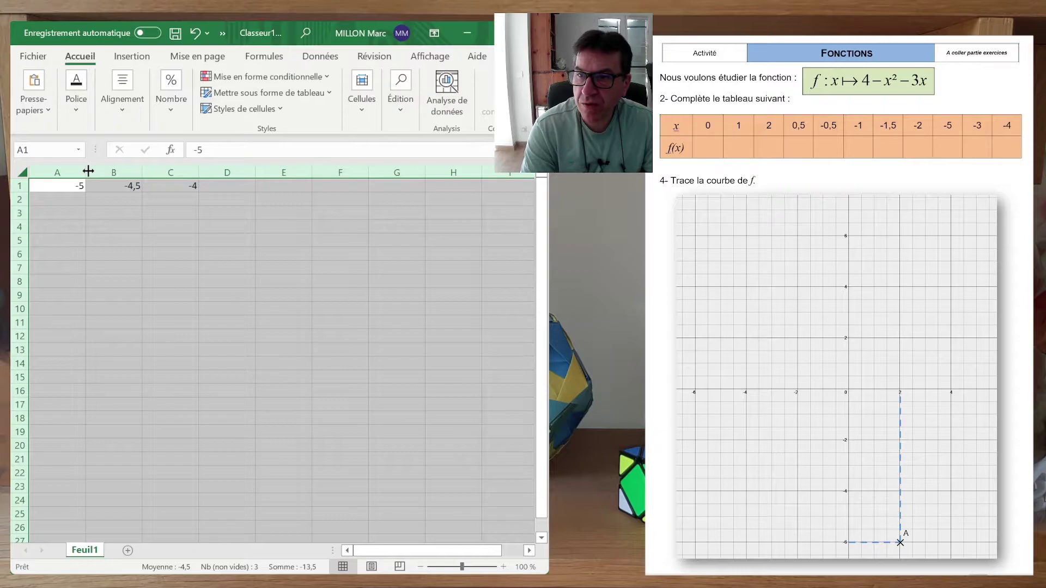
left_click_drag(87, 170, 57, 171)
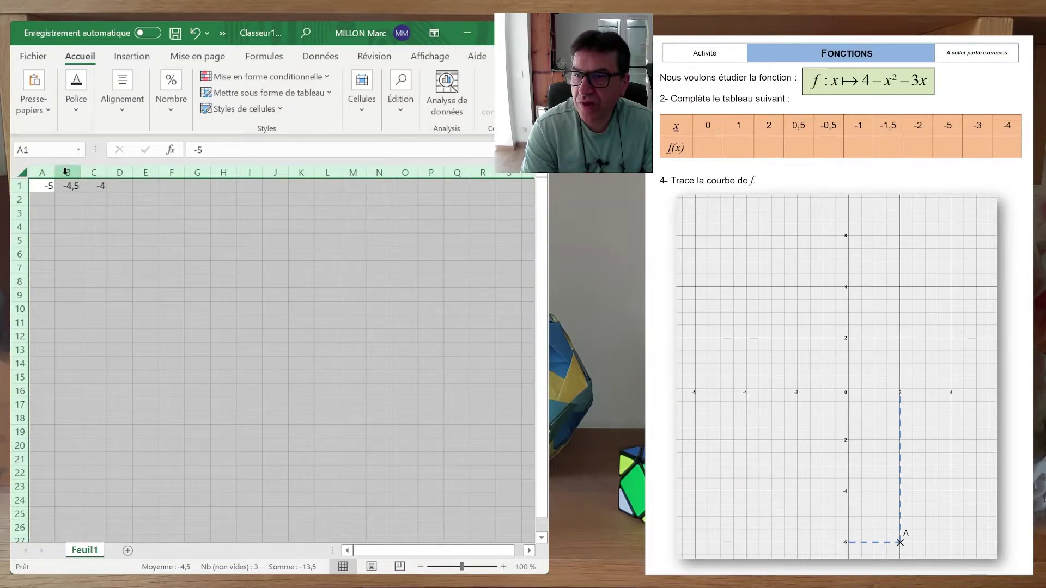
left_click_drag(53, 172, 51, 171)
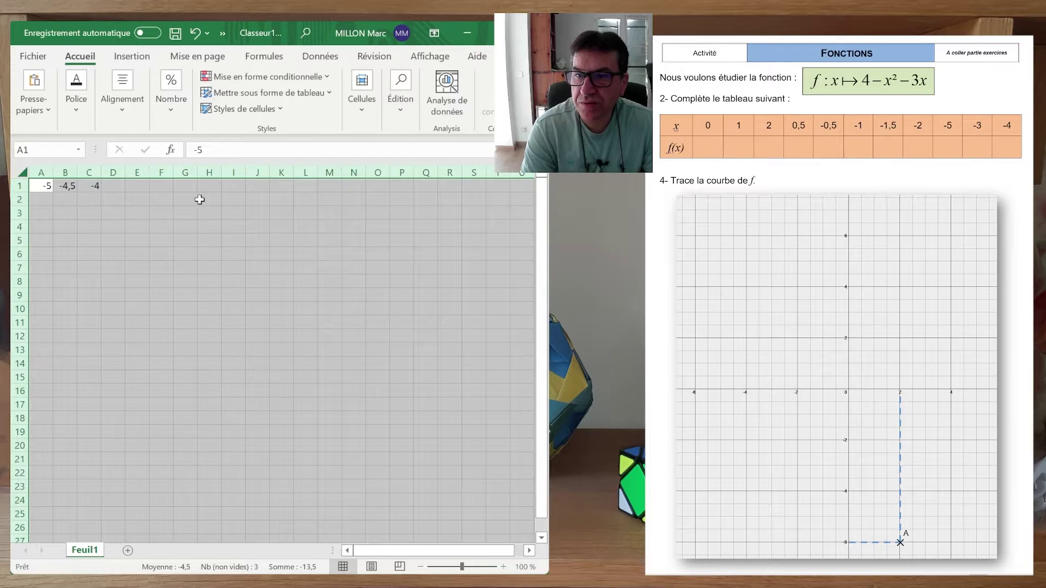
left_click(88, 239)
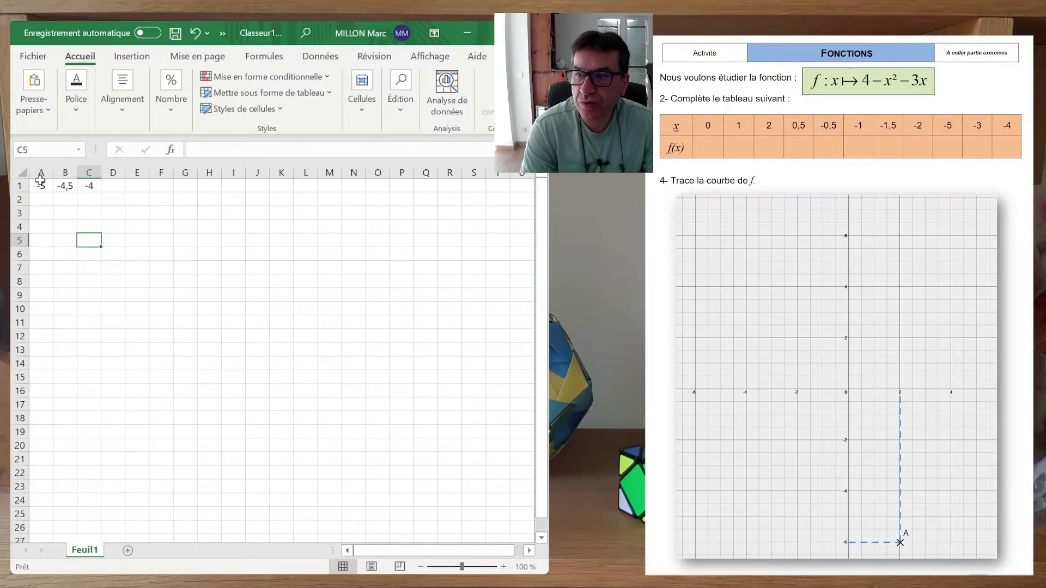
Extend the x series from A1:C1 along row 1 to cell U1, up to the value 5
left_click_drag(40, 184, 88, 185)
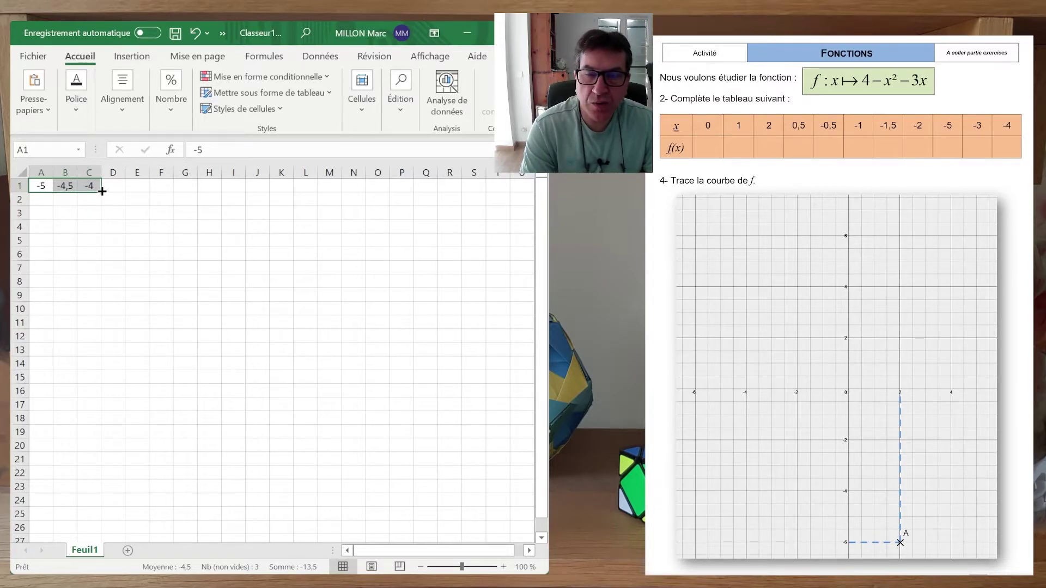
left_click_drag(102, 191, 524, 185)
left_click(522, 186)
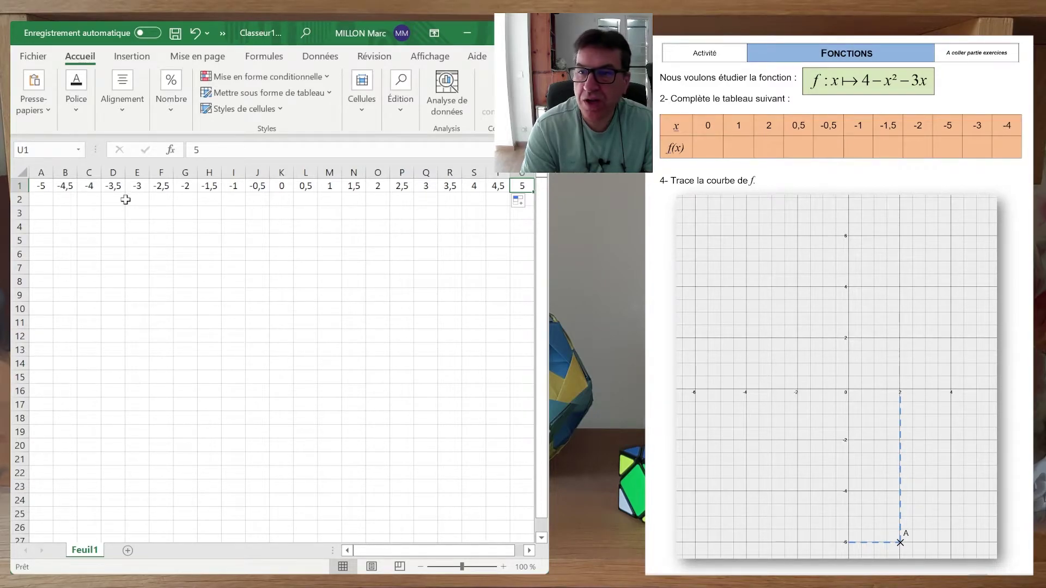
left_click(431, 259)
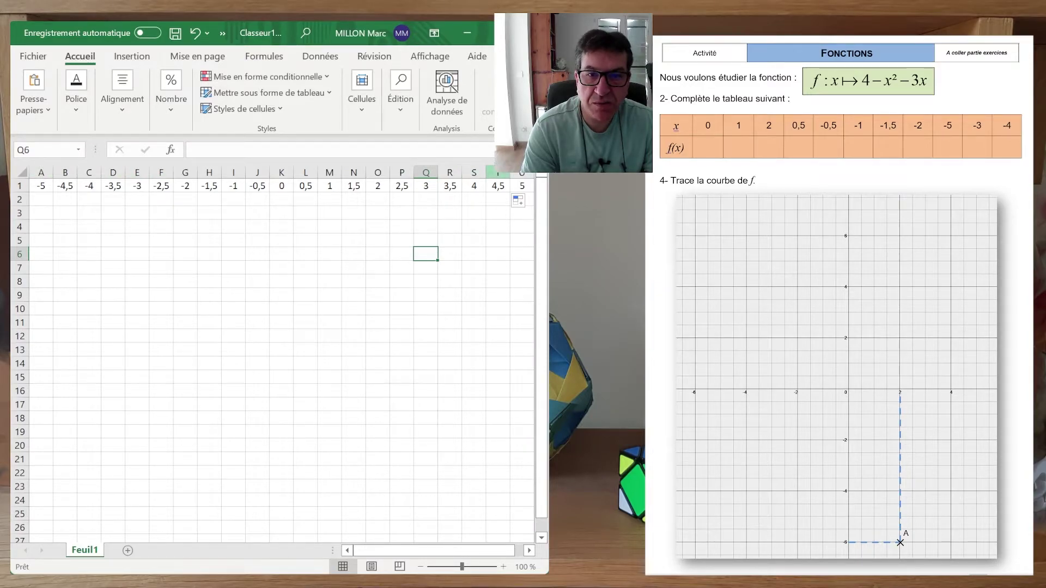
Enter the function's formula =4-A1^2-3*A1 in cell A2, referencing the x value in A1
left_click(872, 82)
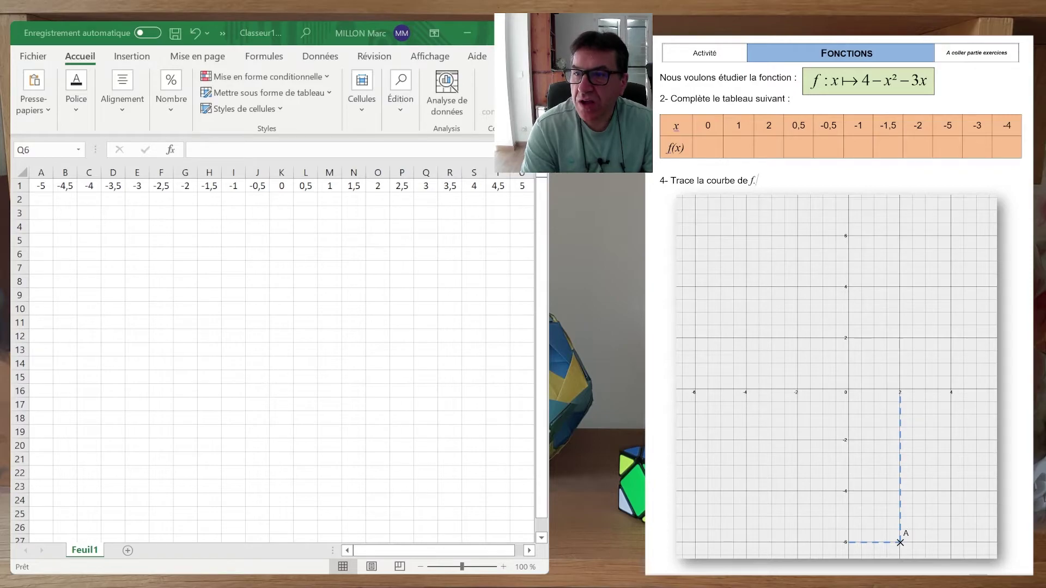
left_click(39, 200)
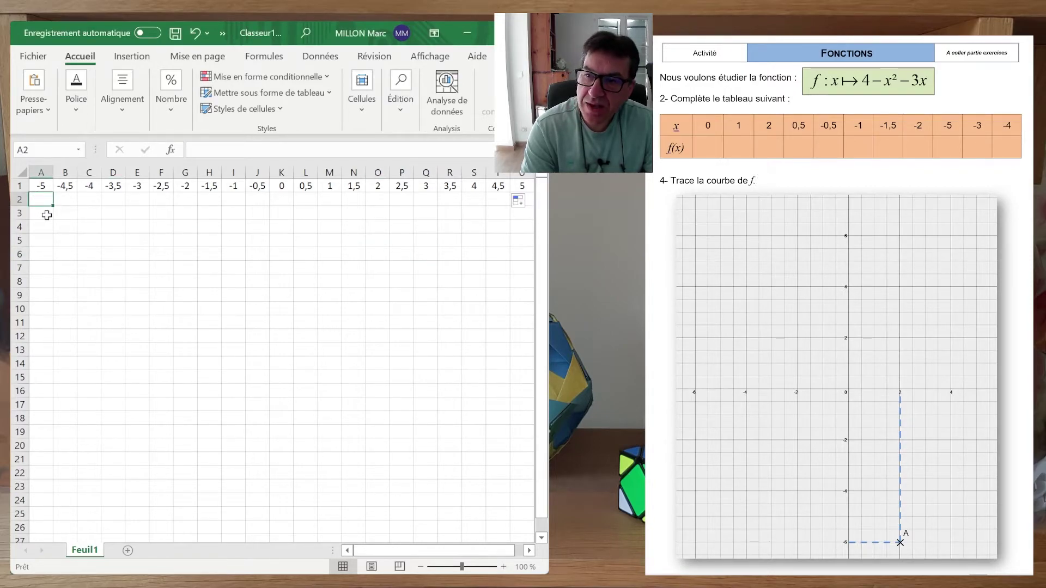
left_click(42, 185)
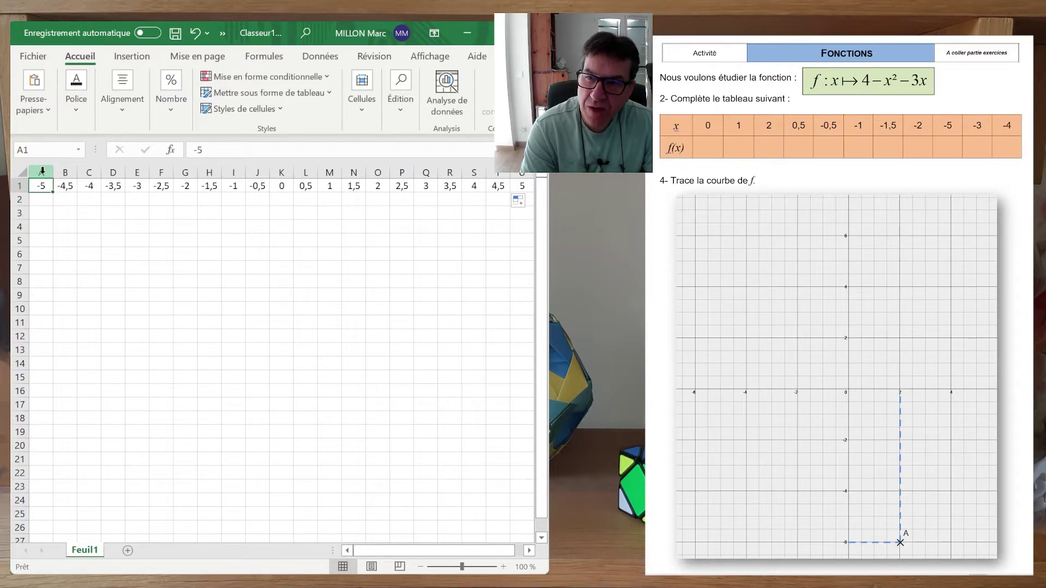
left_click(40, 199)
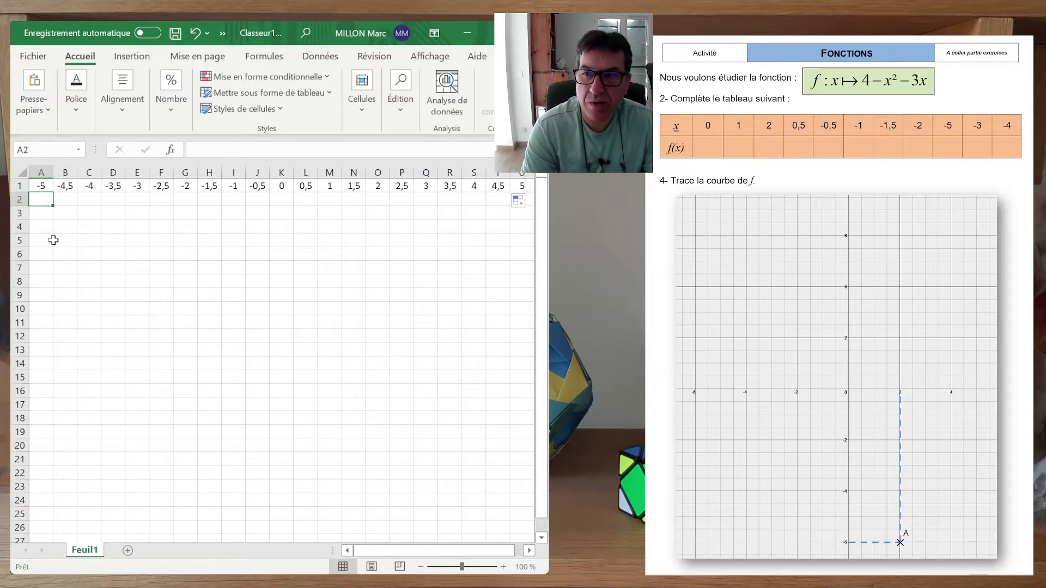
left_click(198, 149)
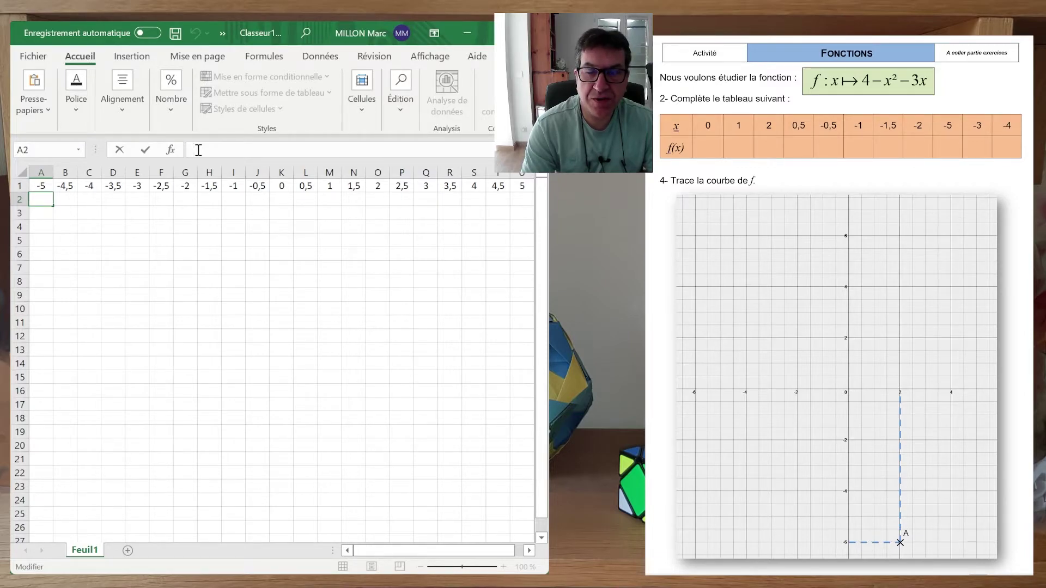
type("=4-")
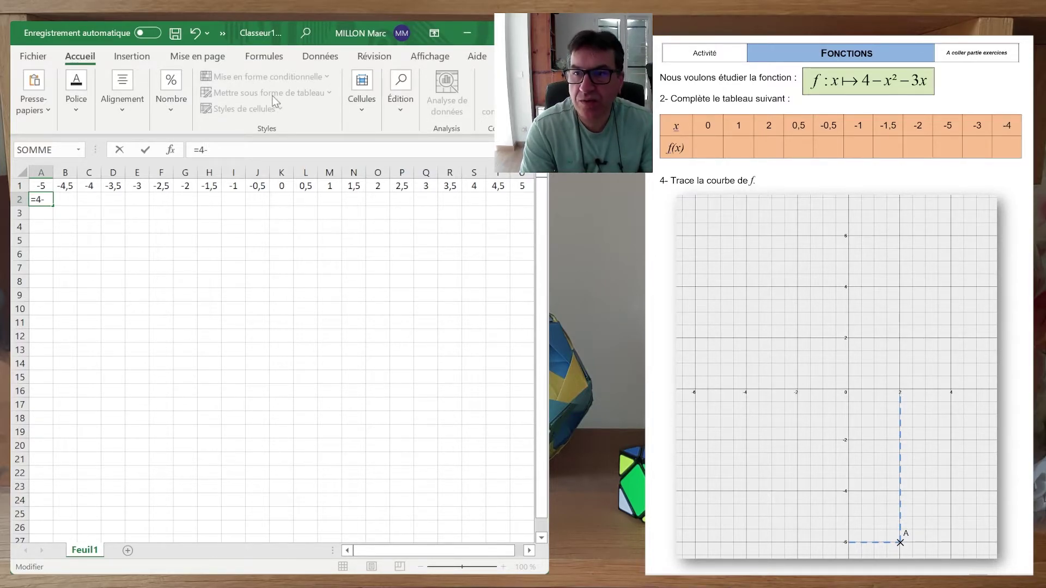
left_click(42, 183)
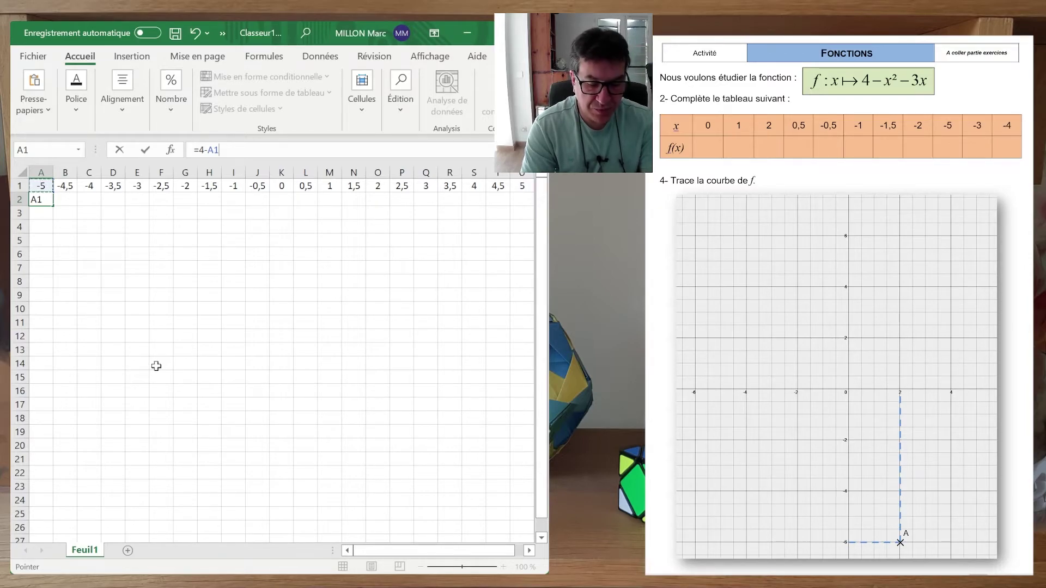
type("^2")
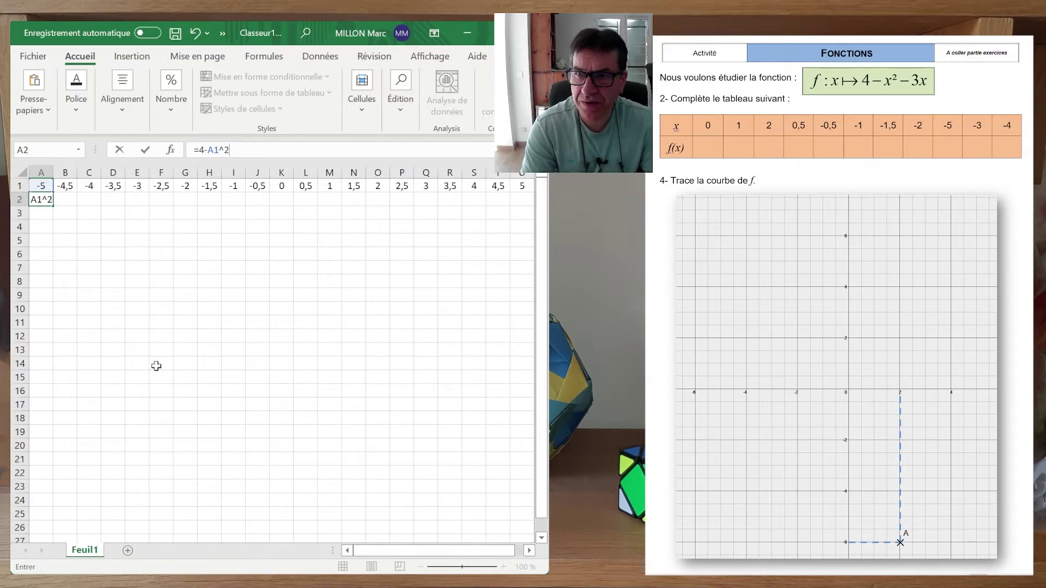
type("-")
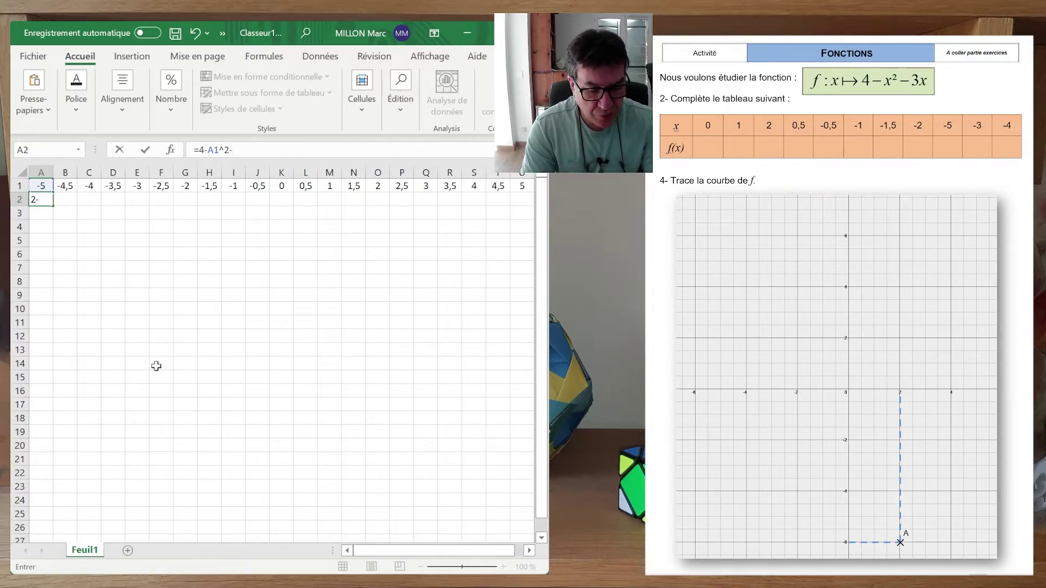
type("3")
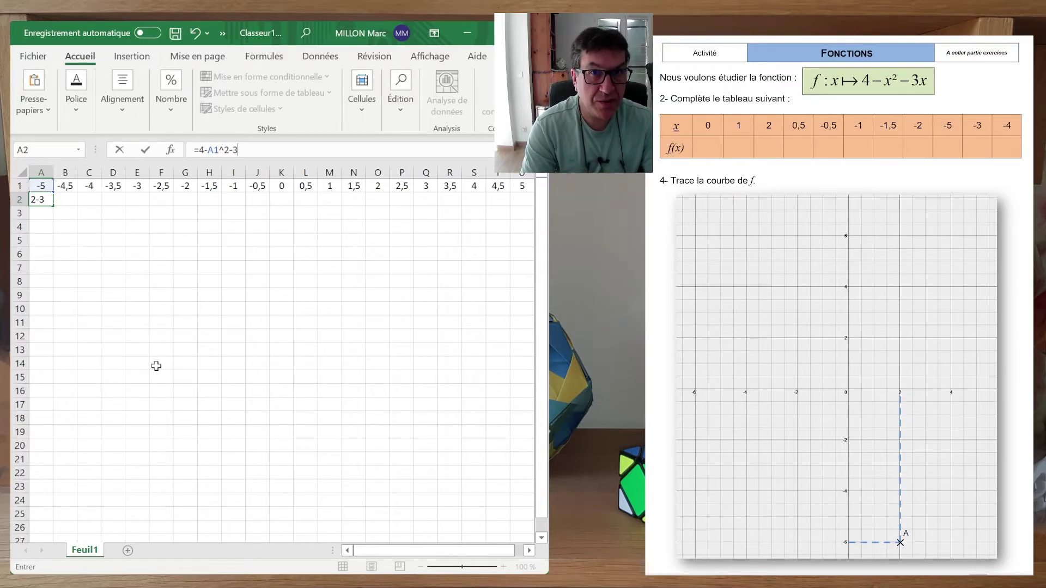
type("*")
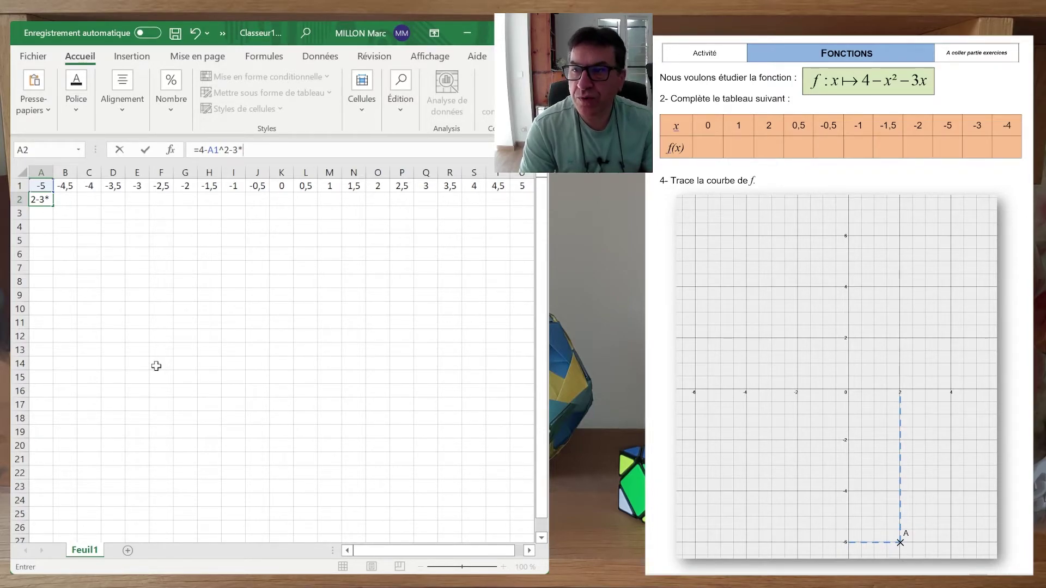
left_click(42, 185)
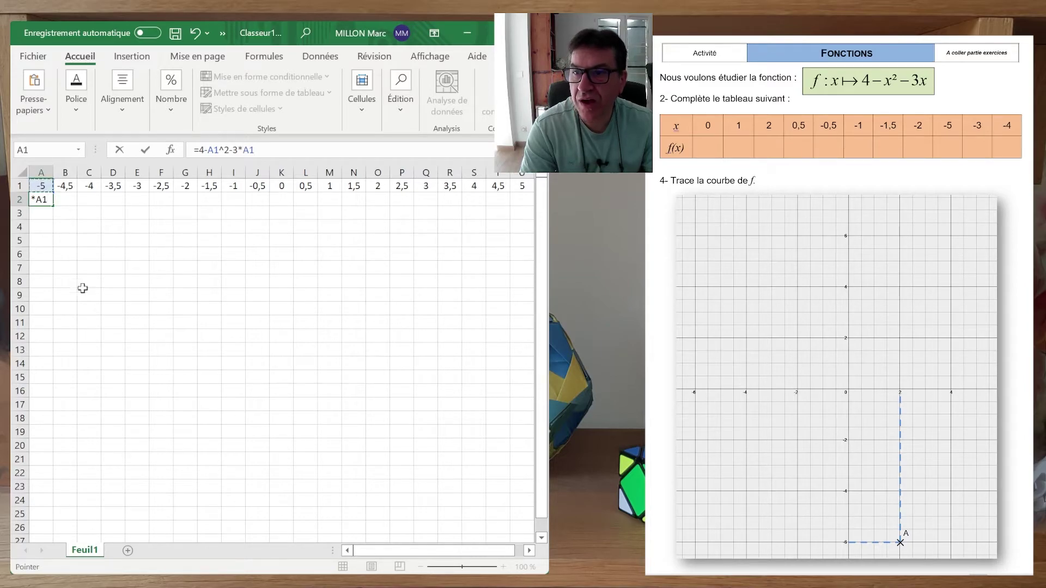
key("Return")
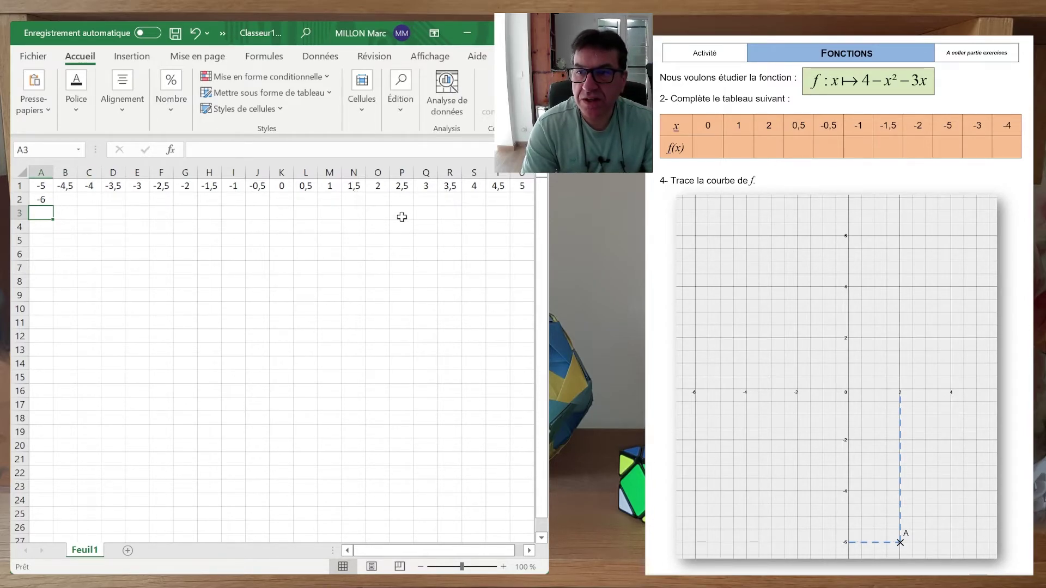
Copy the formula in A2 across row 2 to U2 and check the copied formula in K2
left_click(40, 200)
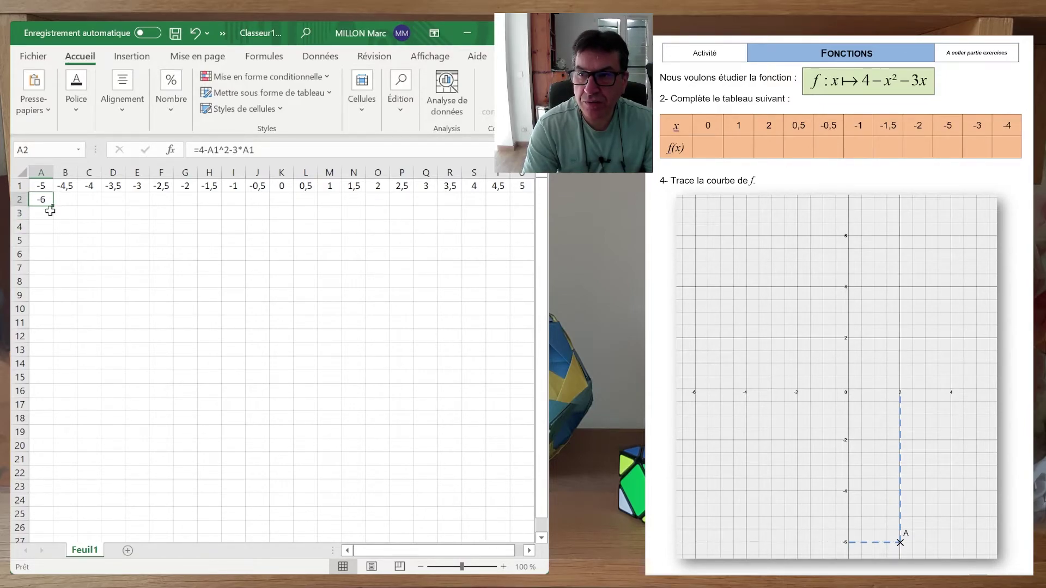
left_click_drag(54, 207, 528, 201)
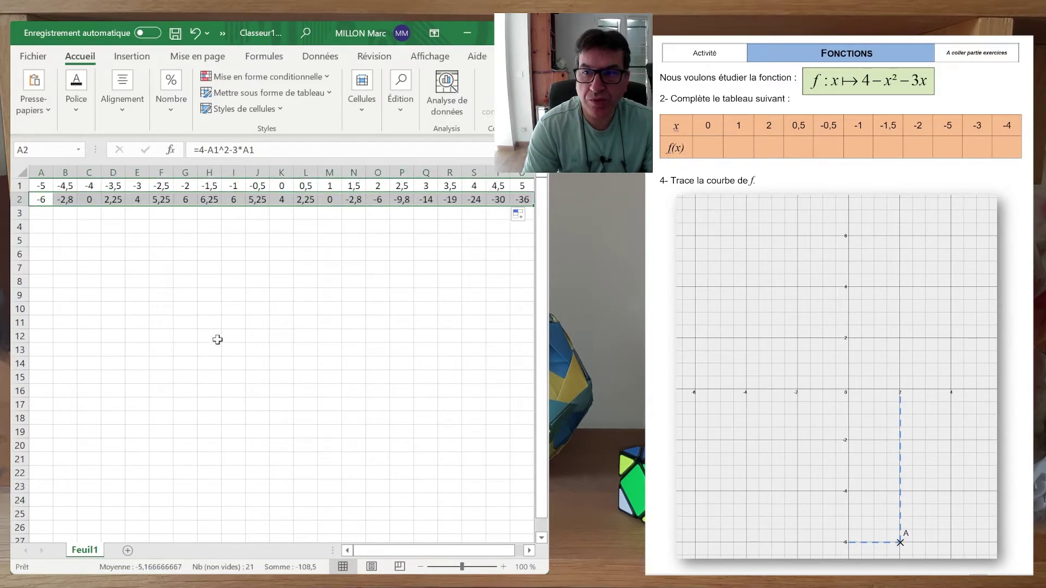
left_click(279, 199)
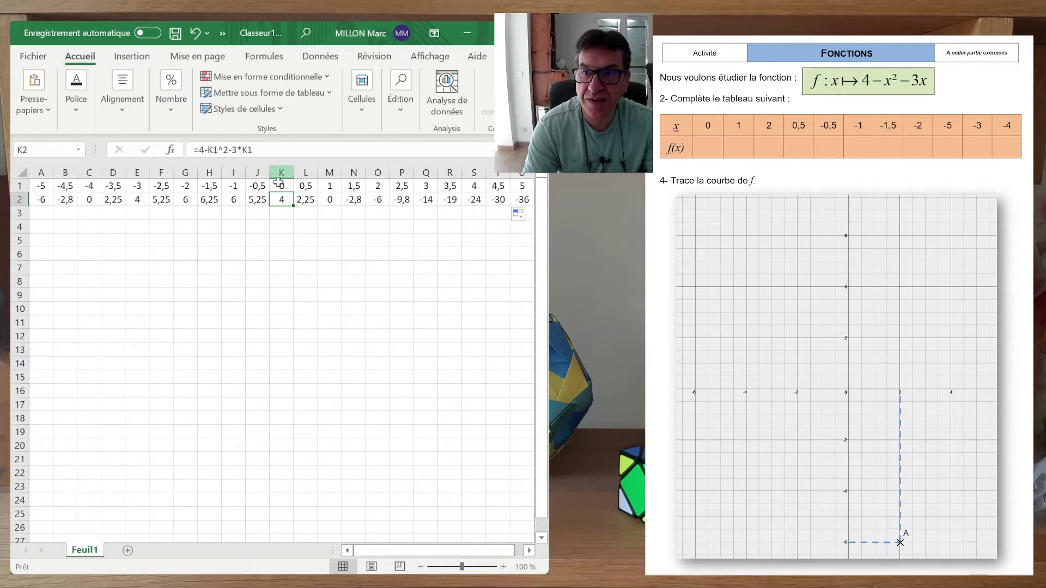
left_click(257, 254)
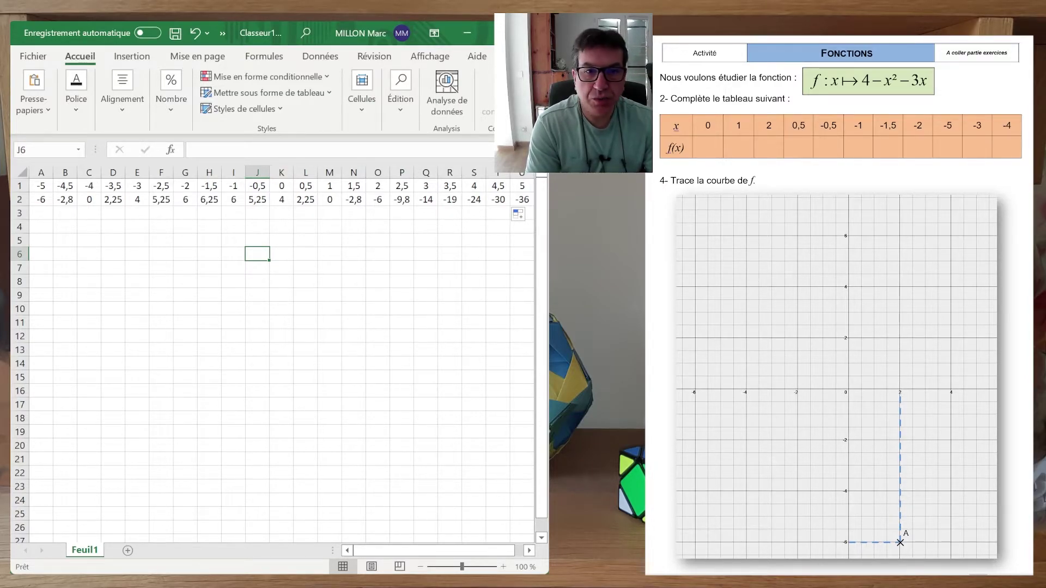
left_click(757, 180)
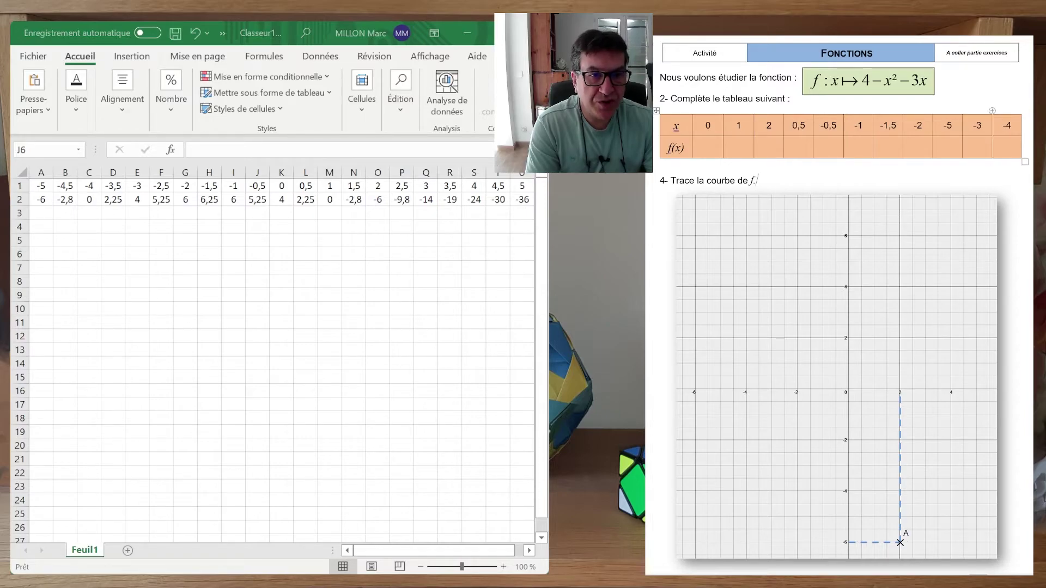
left_click(234, 309)
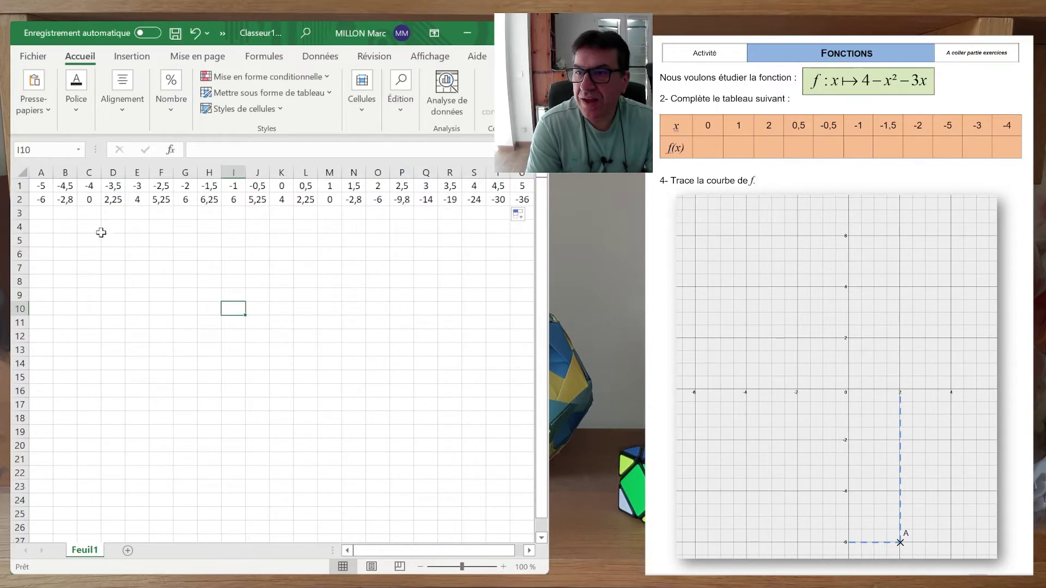
Plot the x and f(x) values in A1:U2 as a scatter chart with smooth lines and markers
left_click(44, 185)
left_click_drag(44, 186, 524, 199)
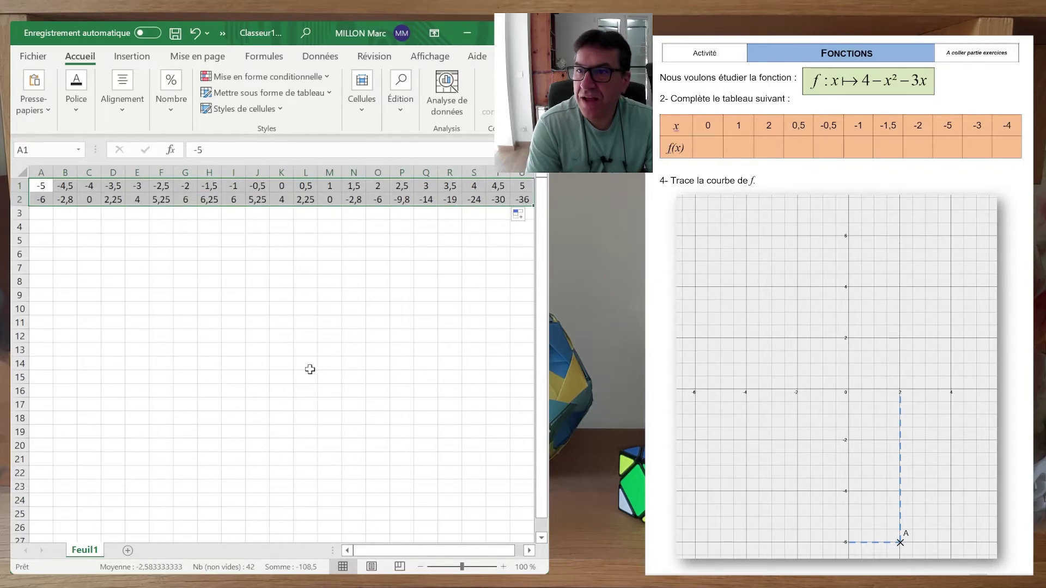
left_click(133, 59)
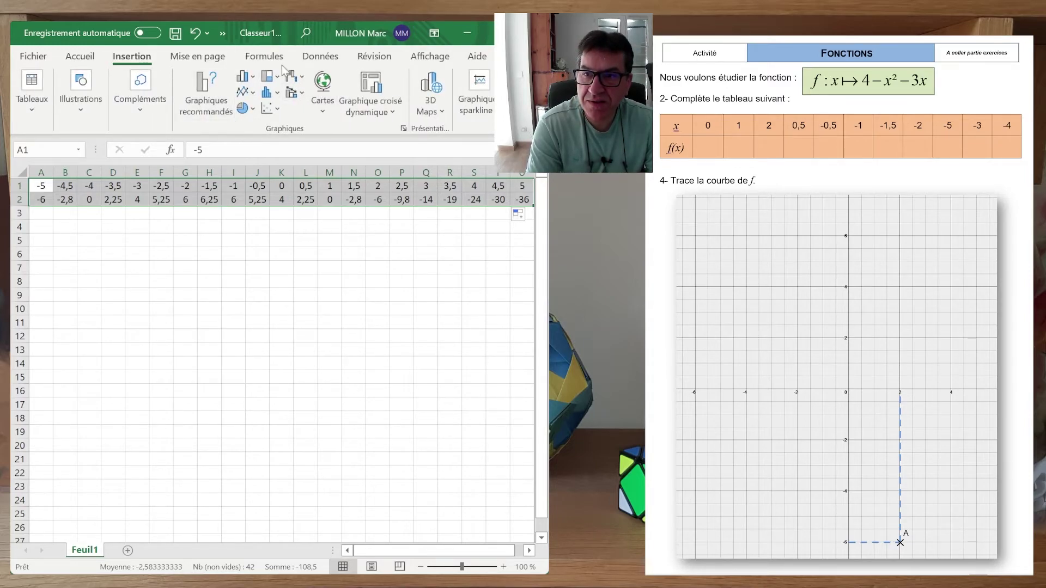
left_click(278, 107)
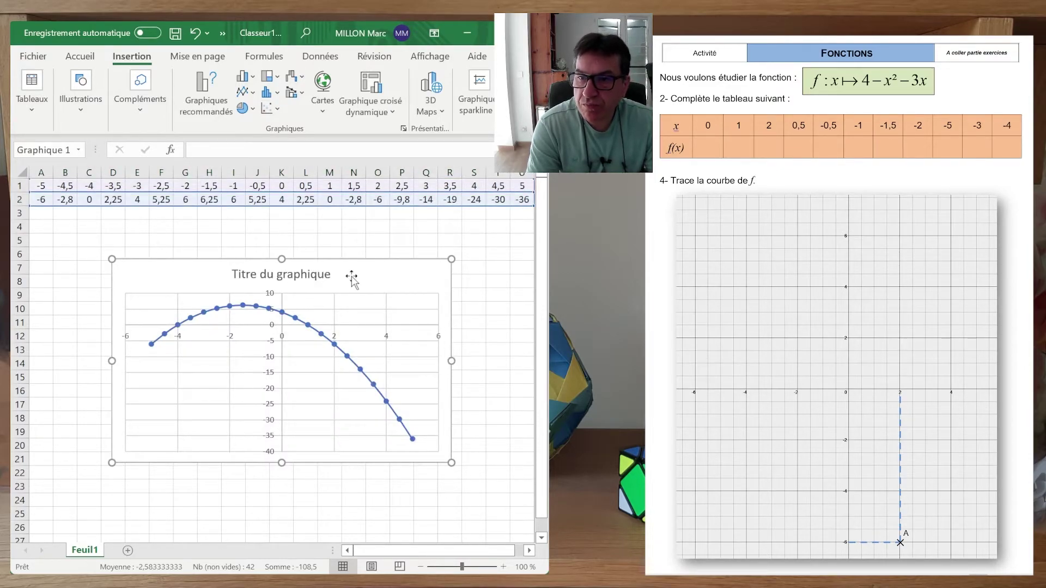
Move the chart up directly beneath the two data rows and stretch its height down to about row 26
left_click_drag(385, 275, 355, 226)
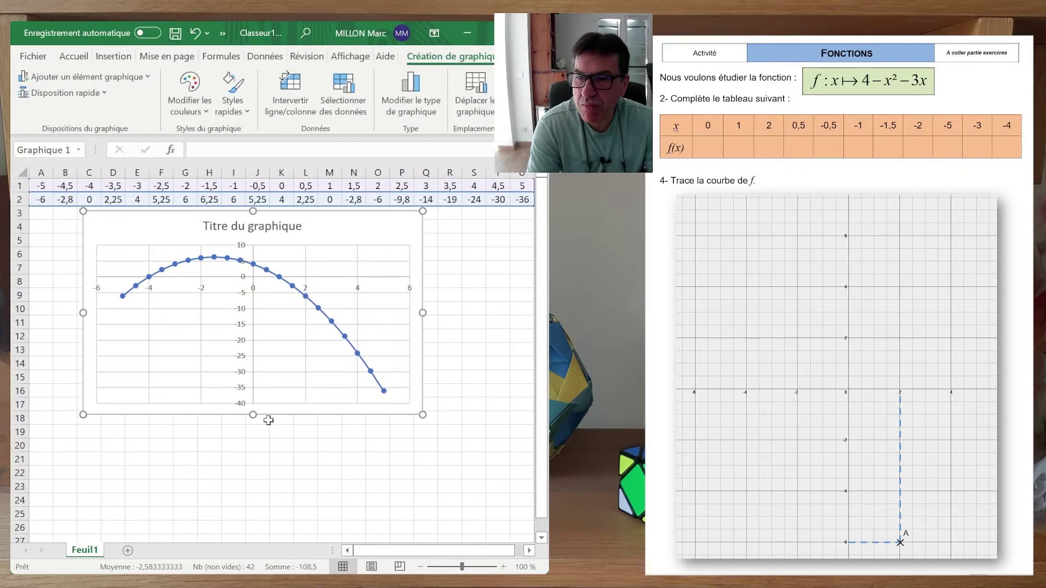
left_click_drag(253, 414, 252, 532)
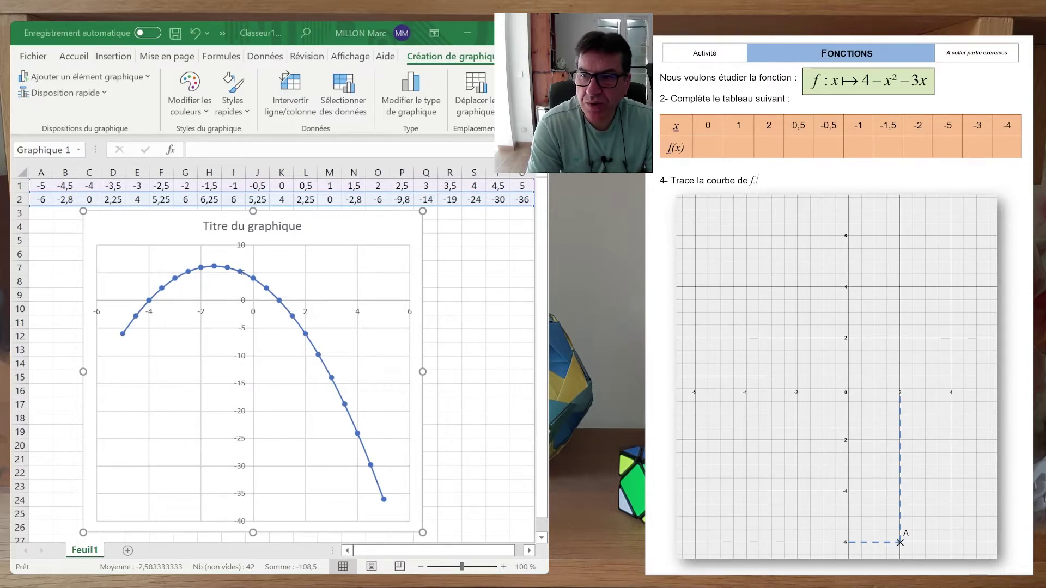
left_click(835, 376)
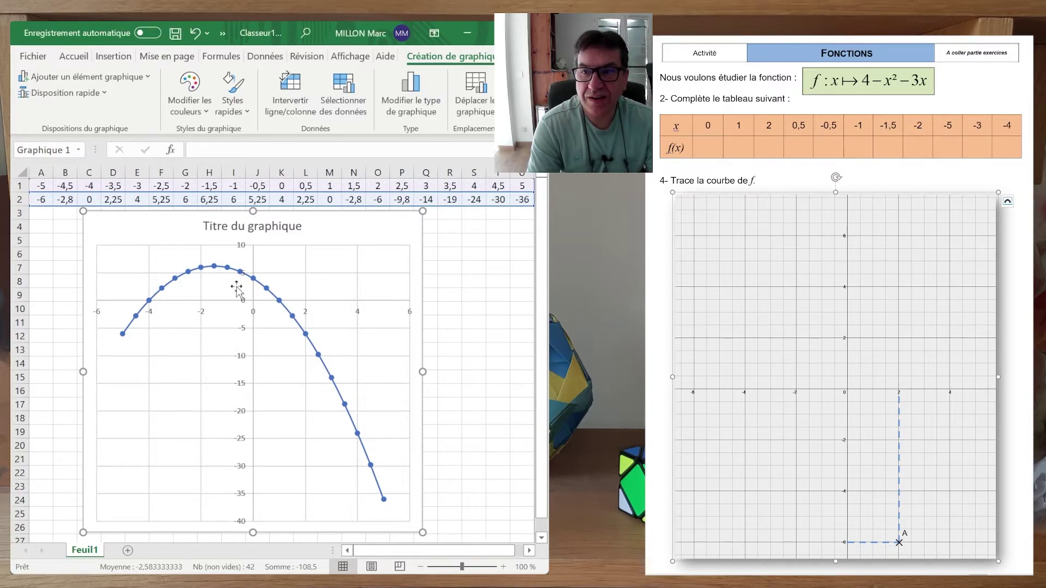
Format the chart's horizontal axis with a maximum of 5 and a major unit of 0,5
left_click(209, 300)
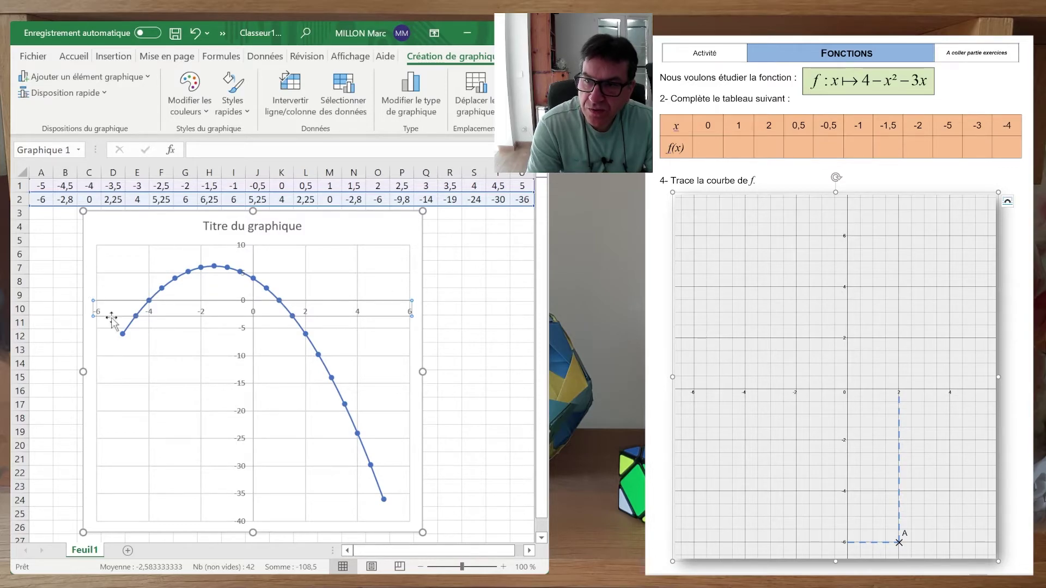
right_click(208, 301)
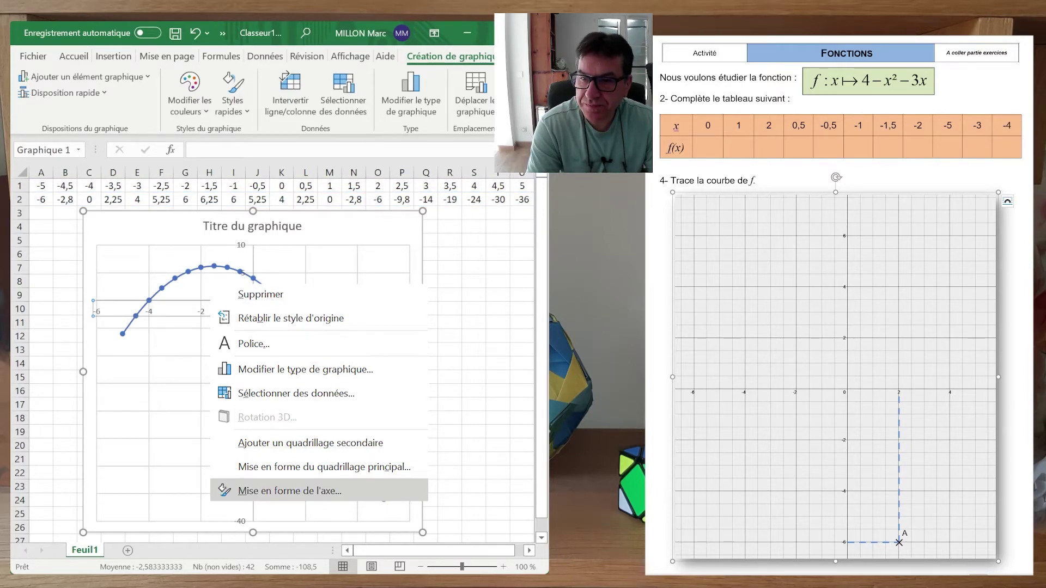
left_click(284, 489)
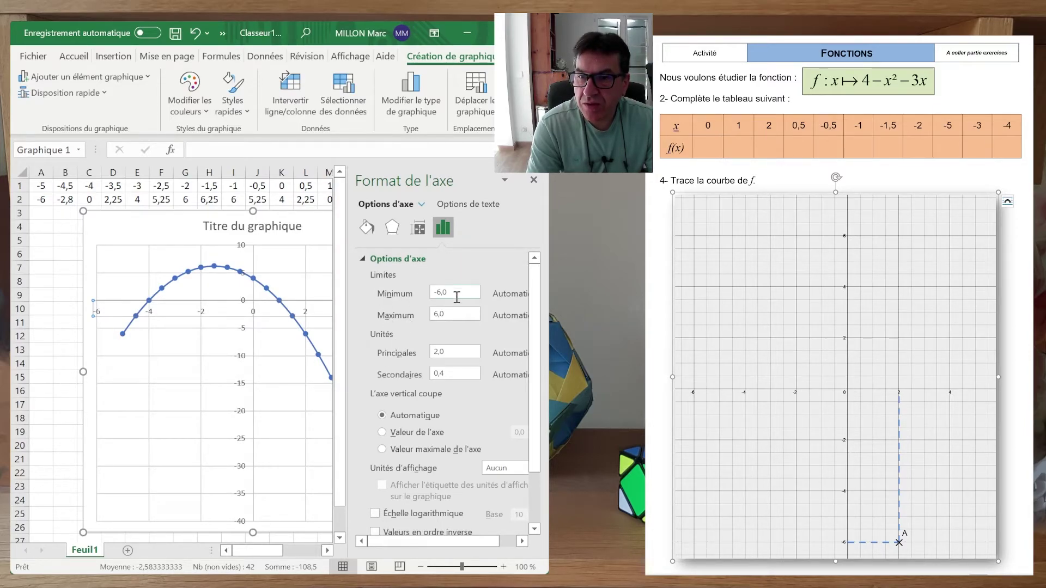
triple_click(456, 313)
type("5")
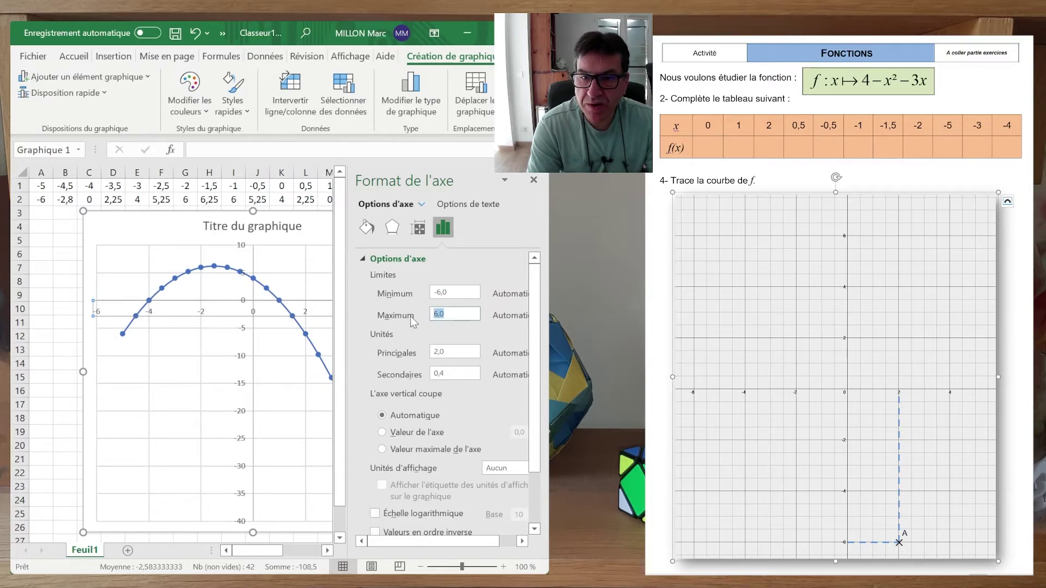
triple_click(459, 352)
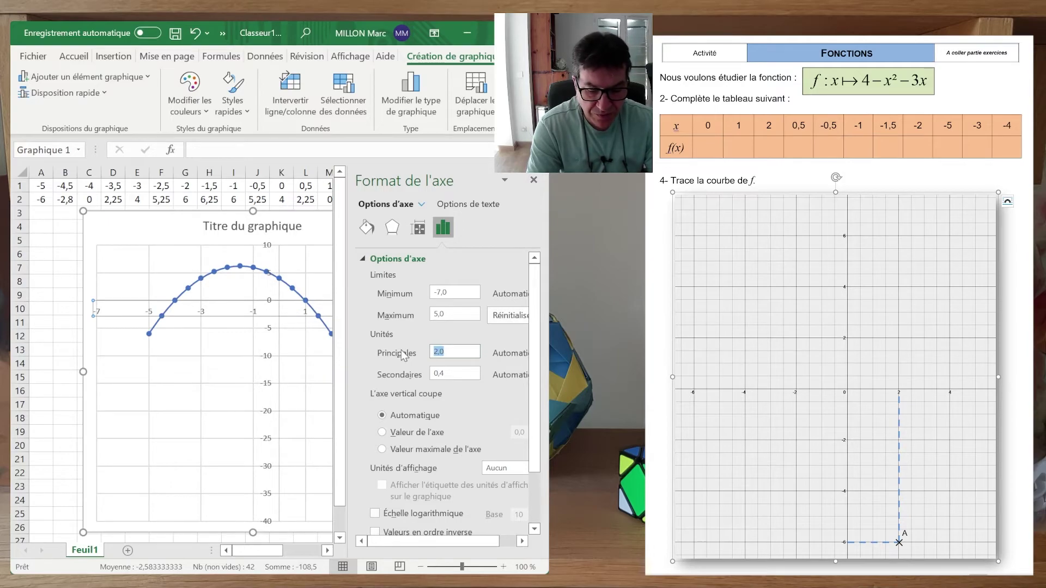
type("0,5")
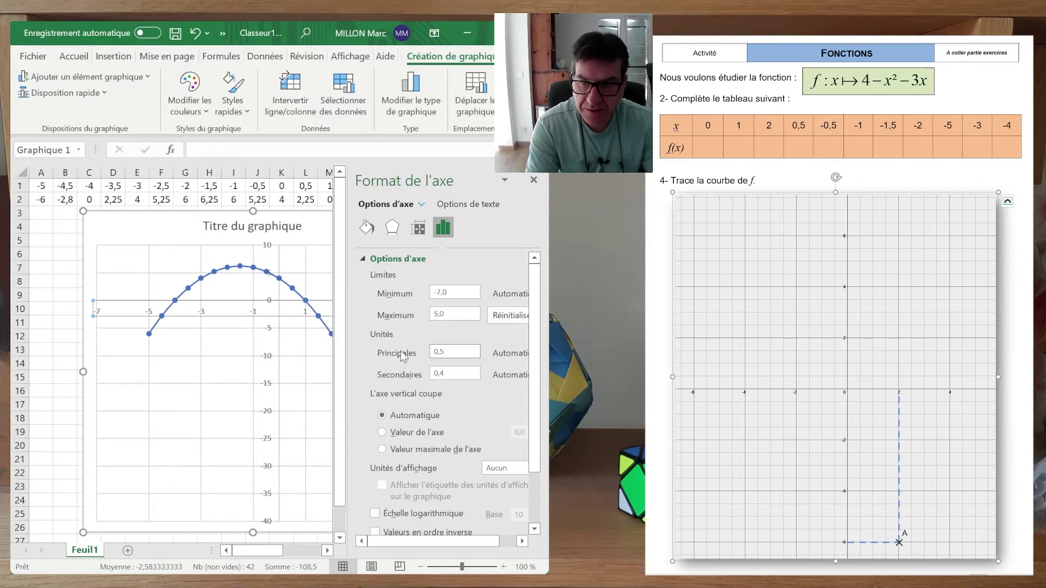
key("Return")
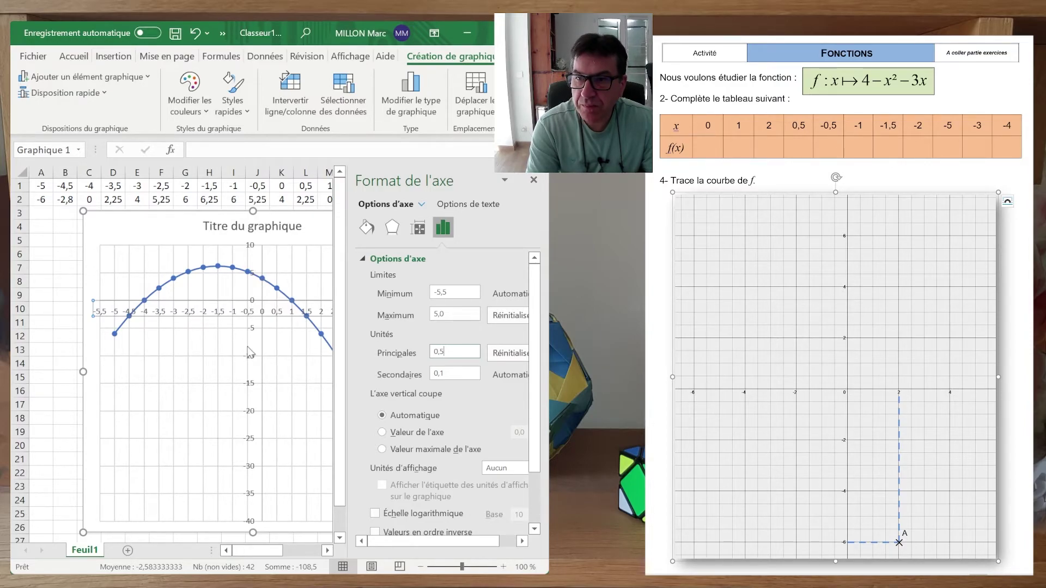
Set the chart's vertical axis limits to a minimum of -6 and a maximum of 7
left_click(252, 331)
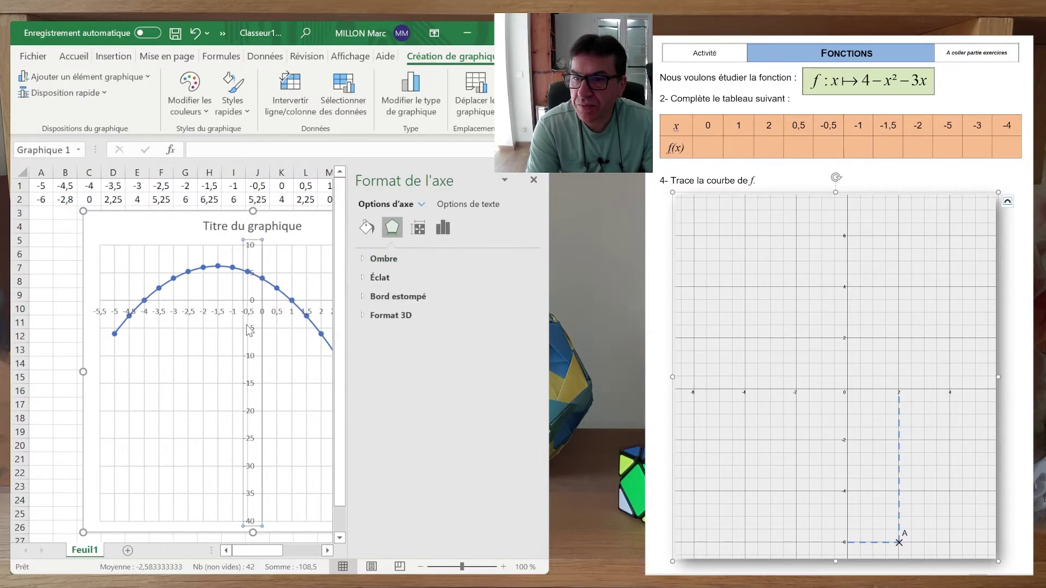
right_click(252, 330)
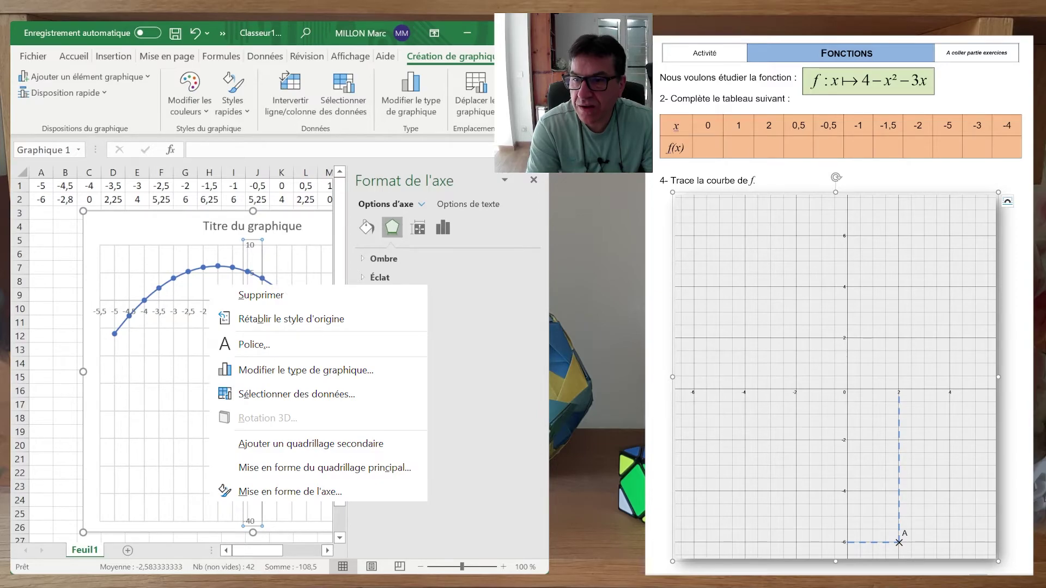
left_click(294, 490)
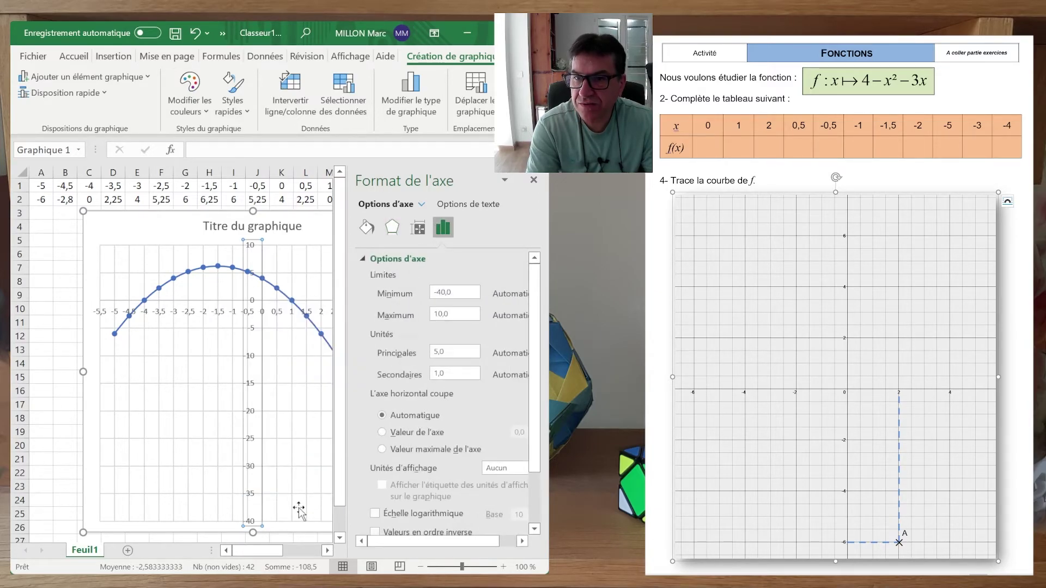
left_click(460, 292)
type("-6")
key("Tab")
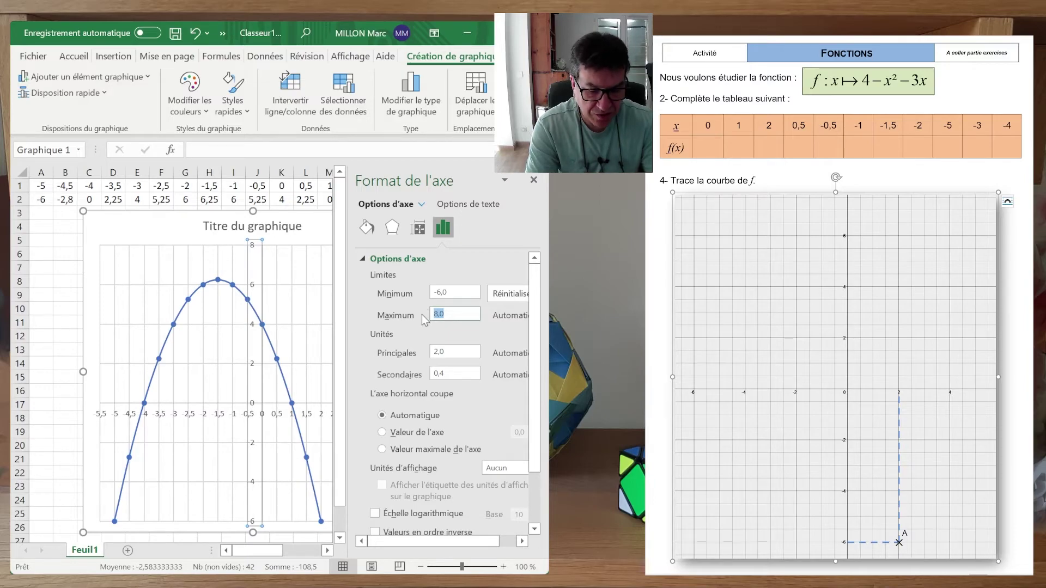
type("7")
key("Return")
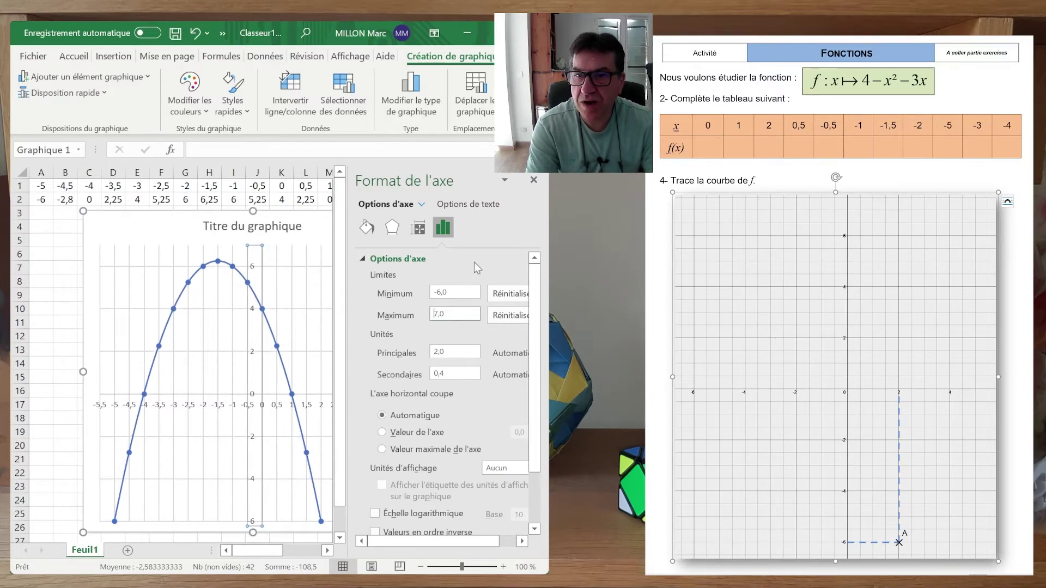
Set the vertical axis's major unit to 0,5 and close the axis formatting
left_click(455, 350)
type("0,5")
key("Return")
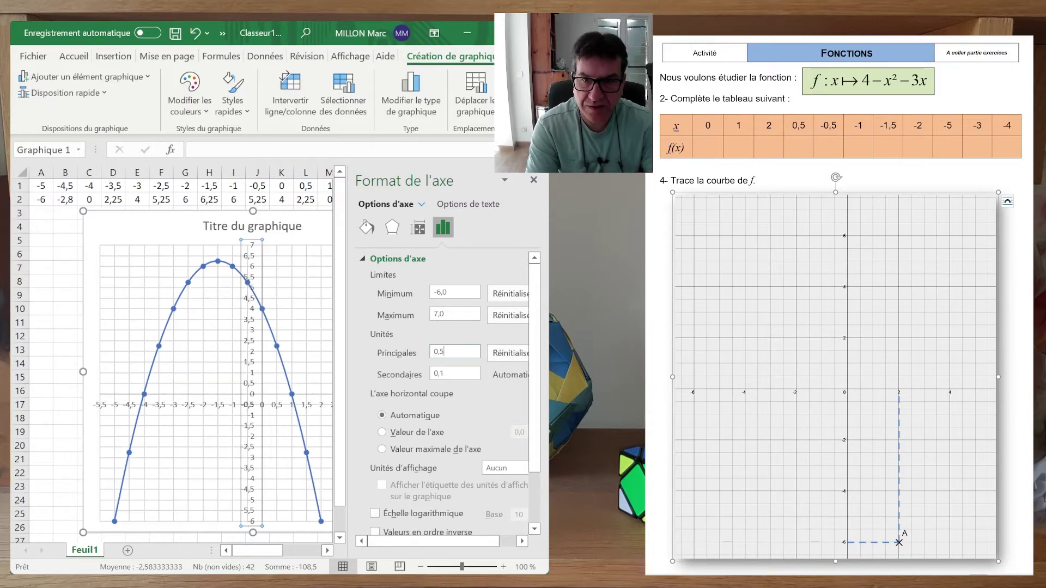
left_click(534, 180)
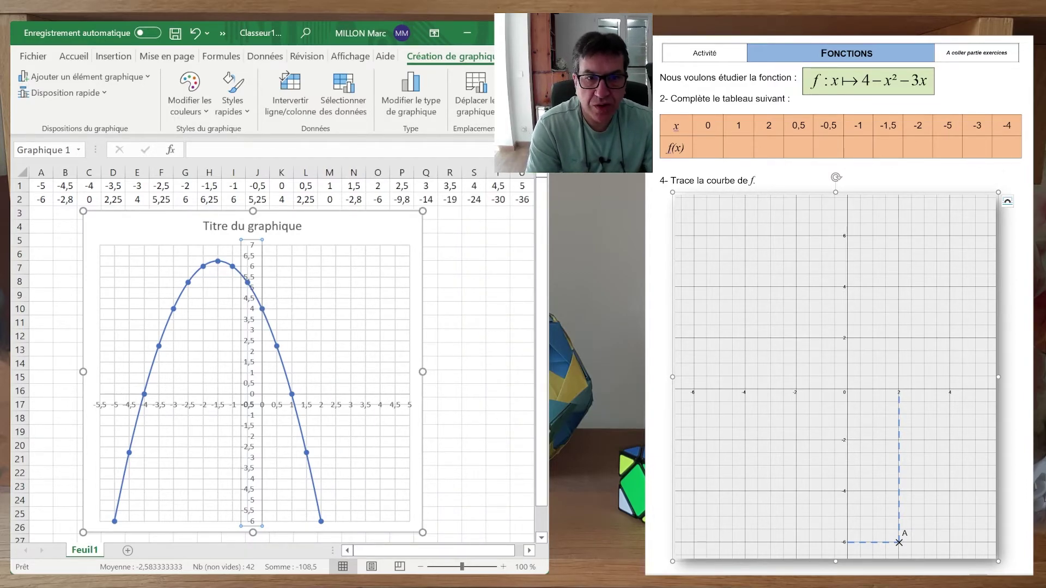
left_click(649, 178)
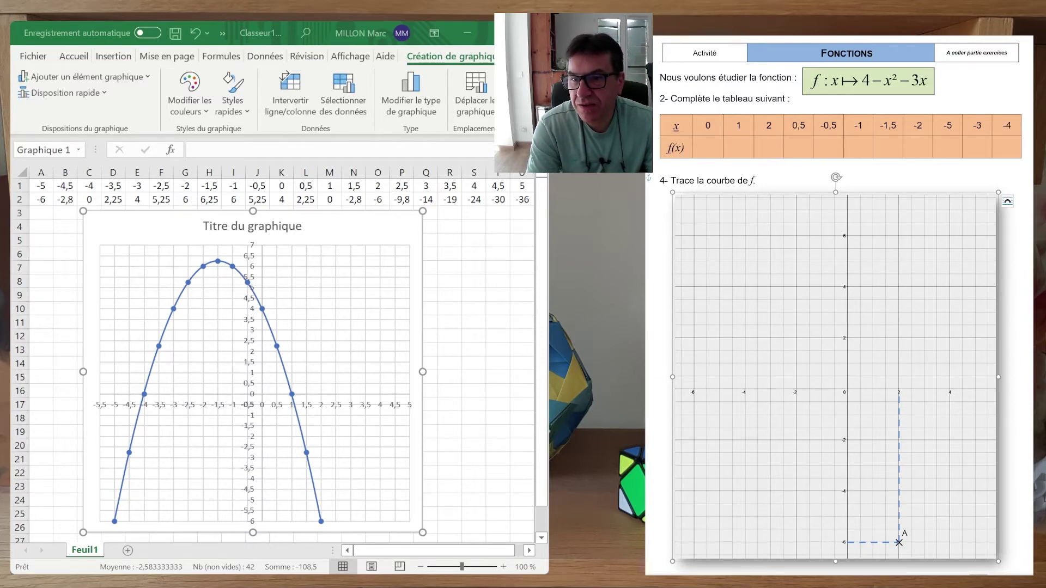
left_click(251, 354)
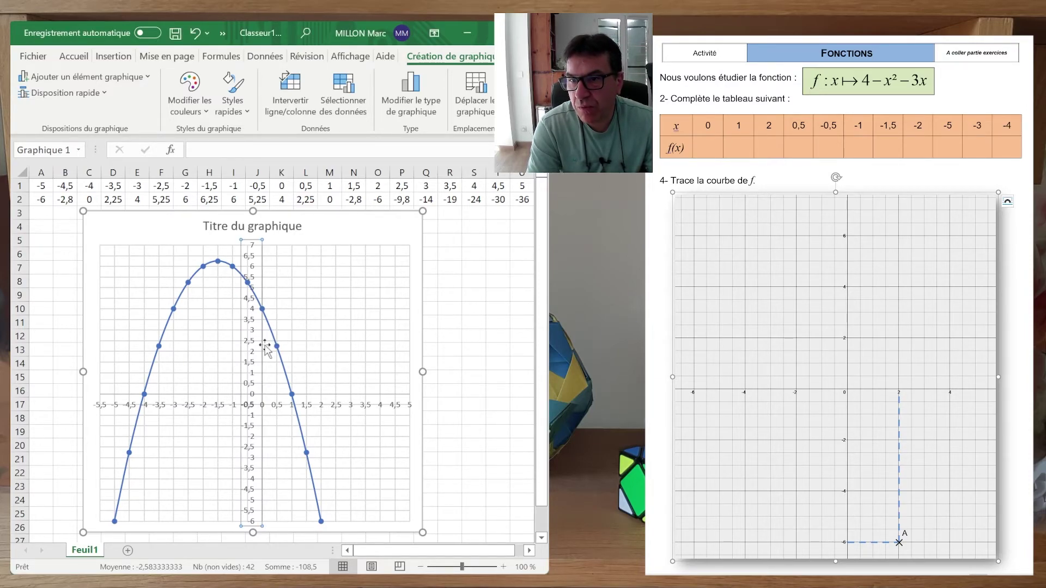
left_click(481, 356)
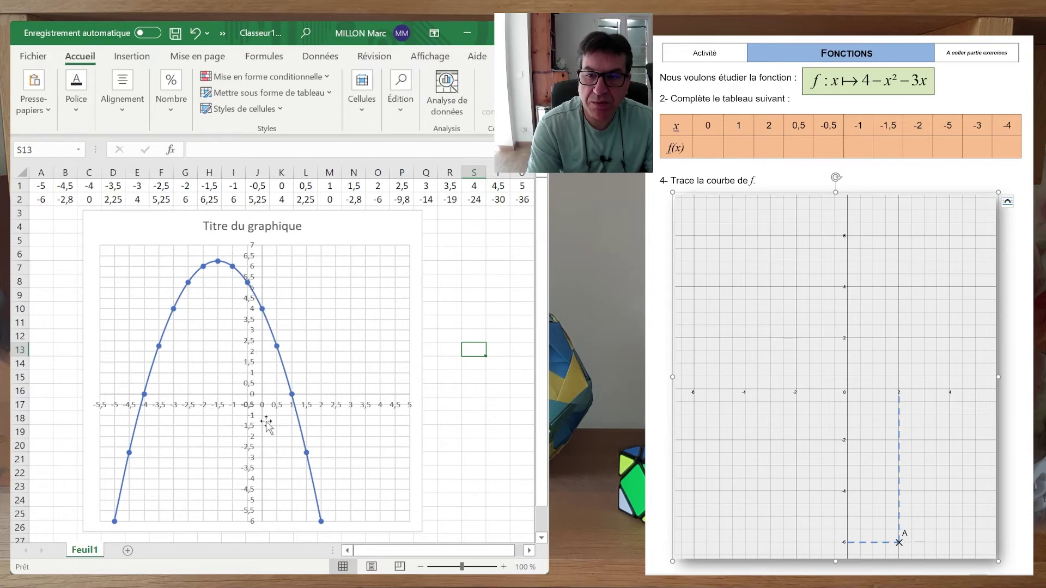
Try narrower and wider chart widths, leaving the chart spanning about columns C to N
left_click(348, 345)
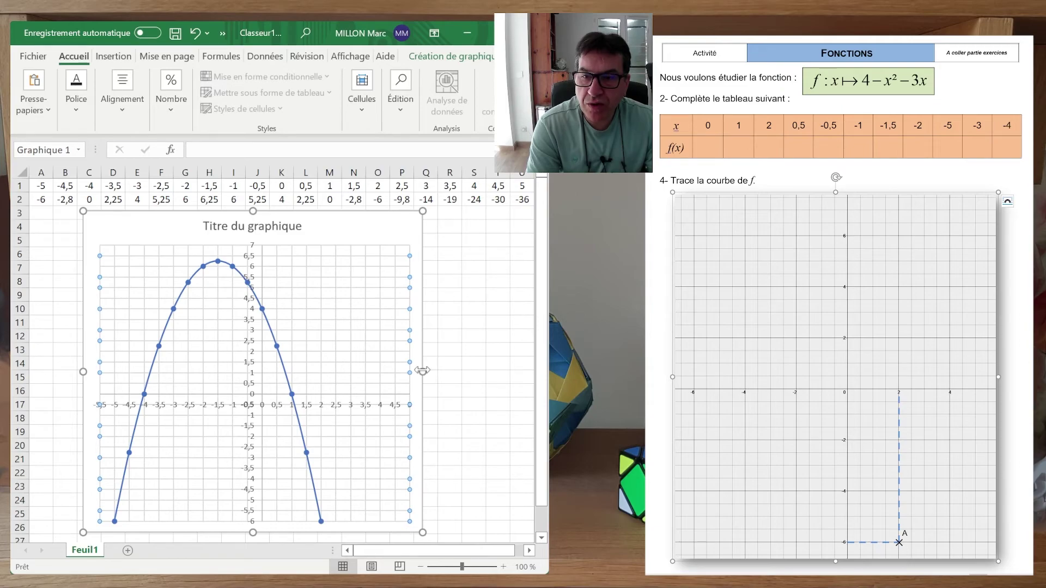
left_click_drag(422, 371, 266, 371)
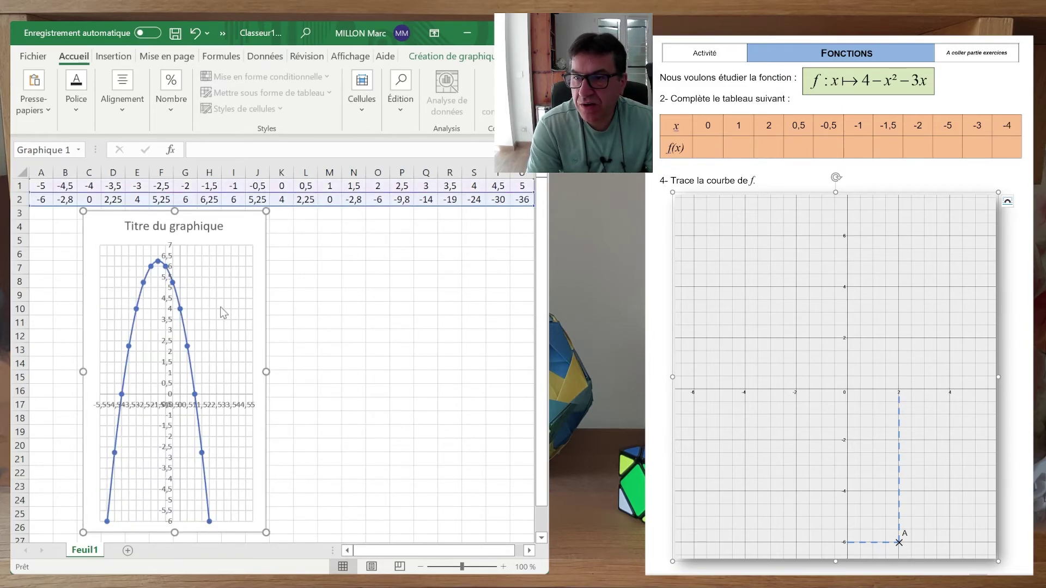
left_click_drag(270, 374, 508, 384)
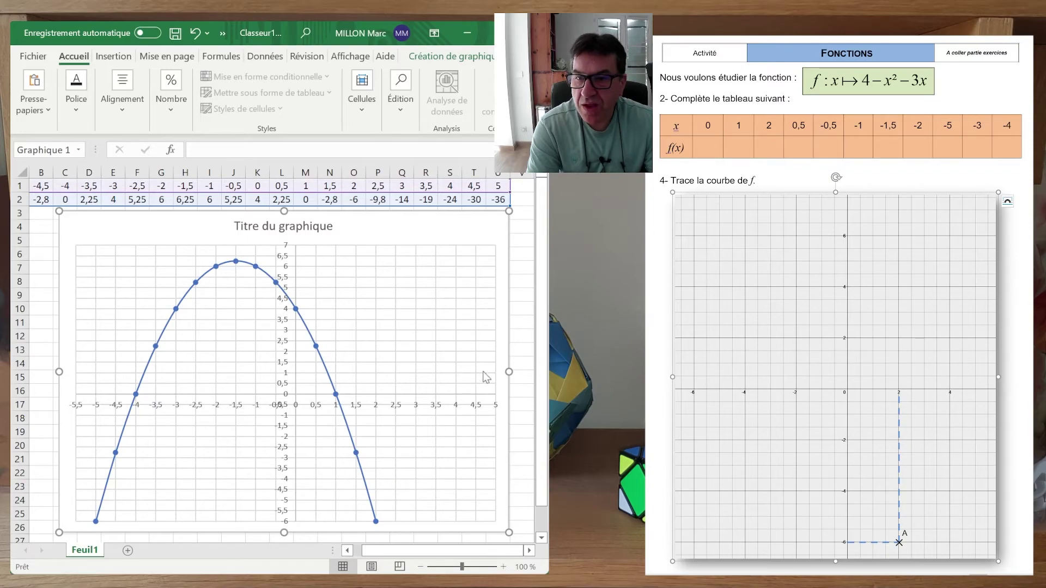
left_click_drag(505, 370, 326, 369)
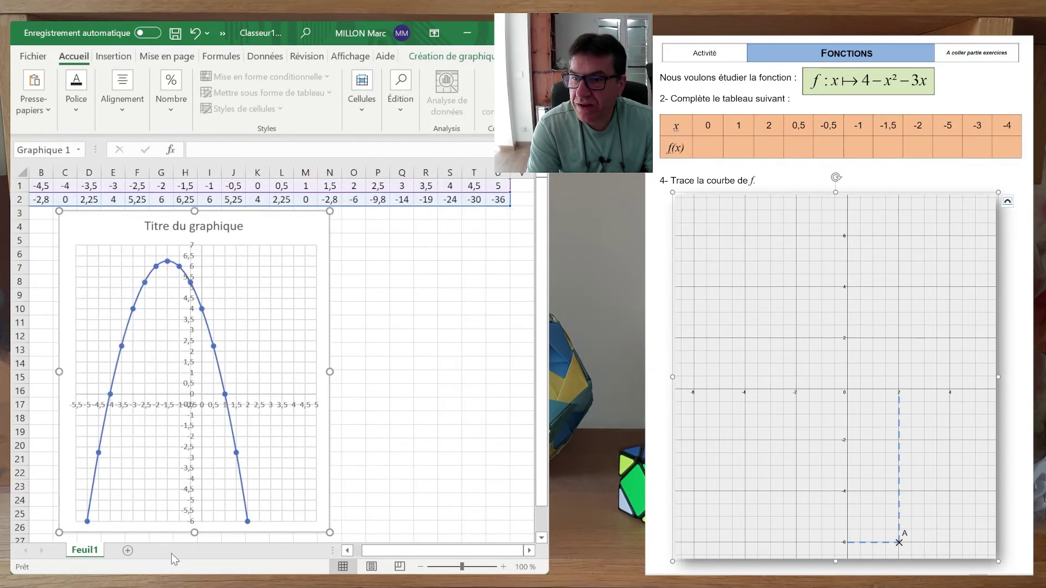
left_click_drag(390, 553, 361, 550)
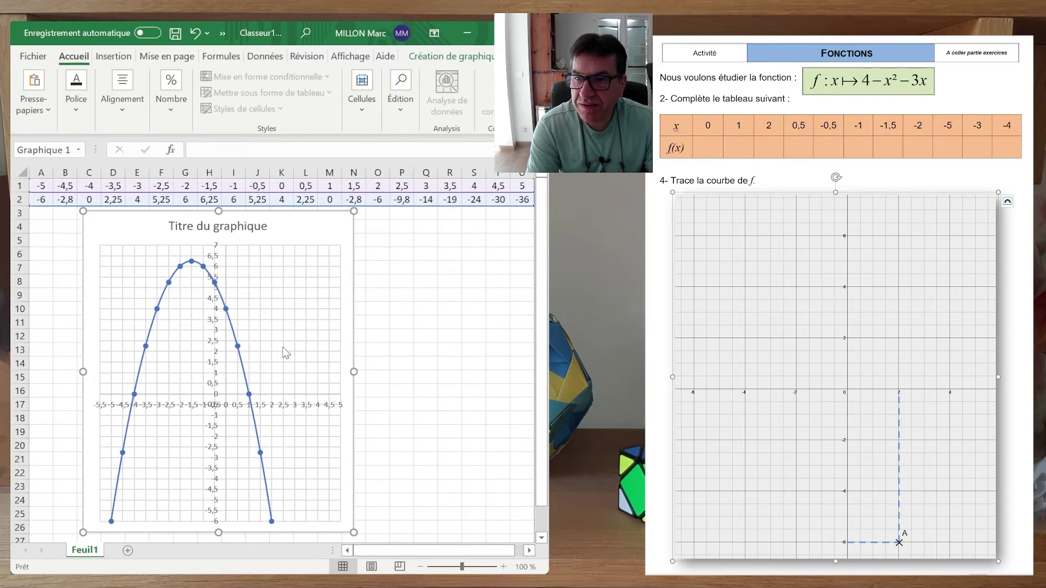